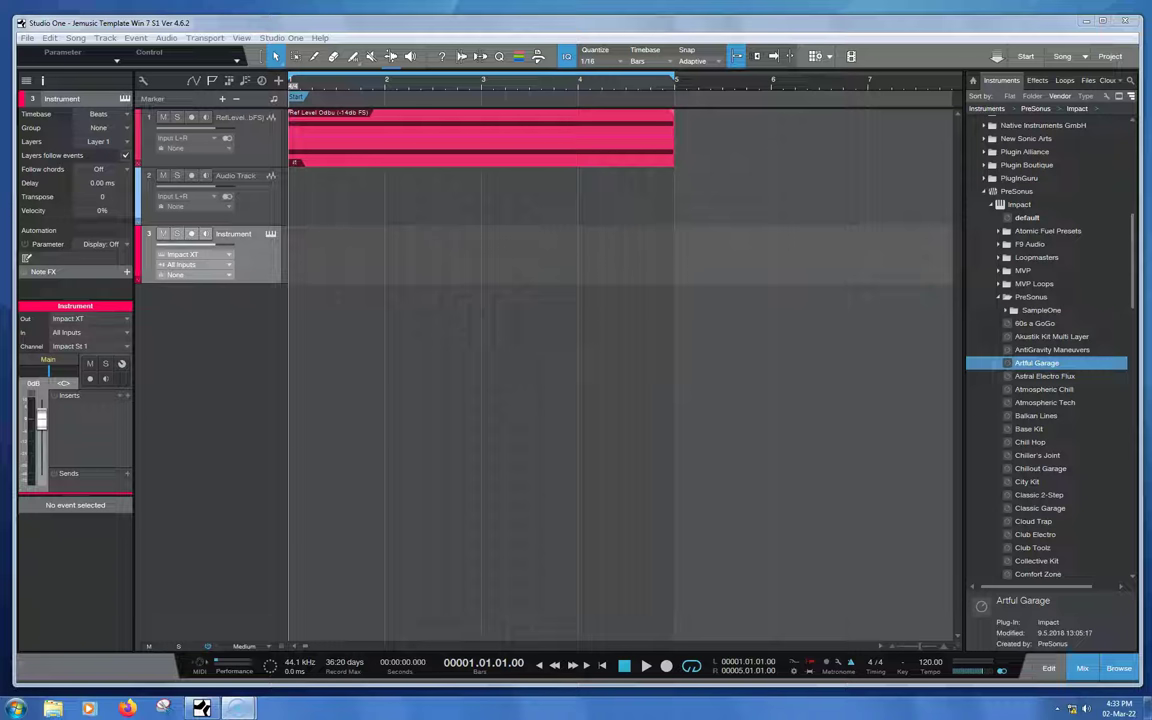
# Open the Impact XT editor on track 3 to display the Artful Garage drum kit.
pyautogui.click(90, 640)
# In bank A, audition Kick 1, Rimshot, Snare 1, Clap, Kick 2, Perc 1–3 and Hats 1–3.
pyautogui.click(268, 234)
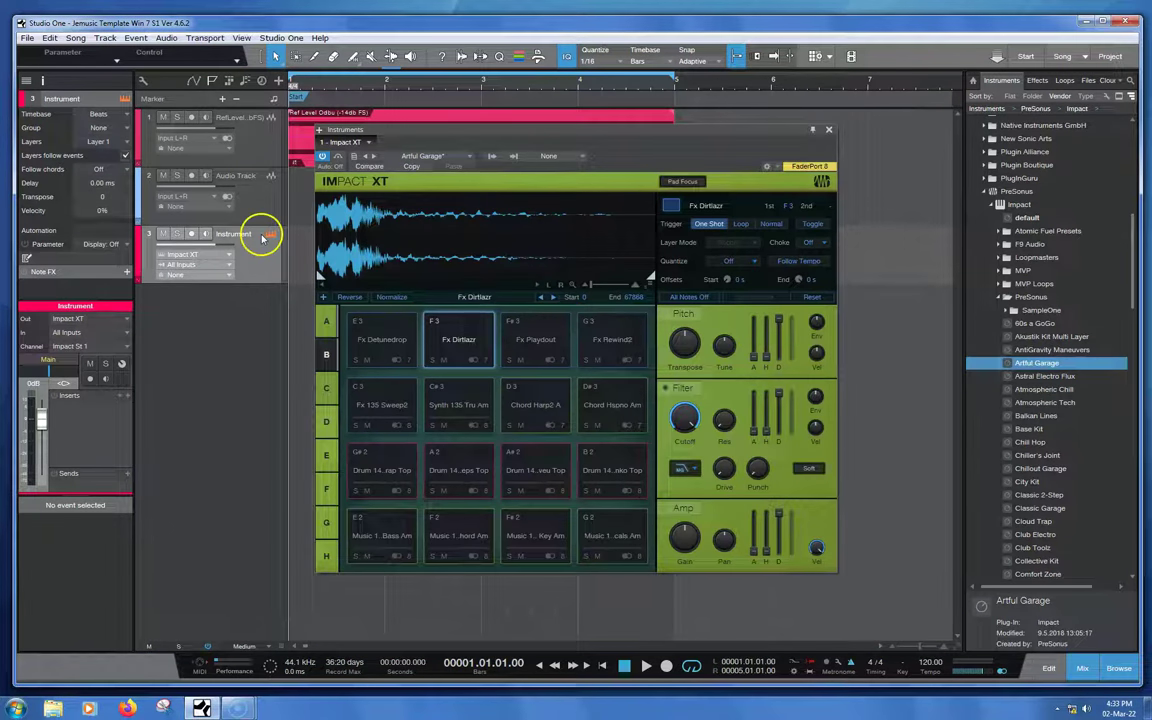
pyautogui.click(326, 321)
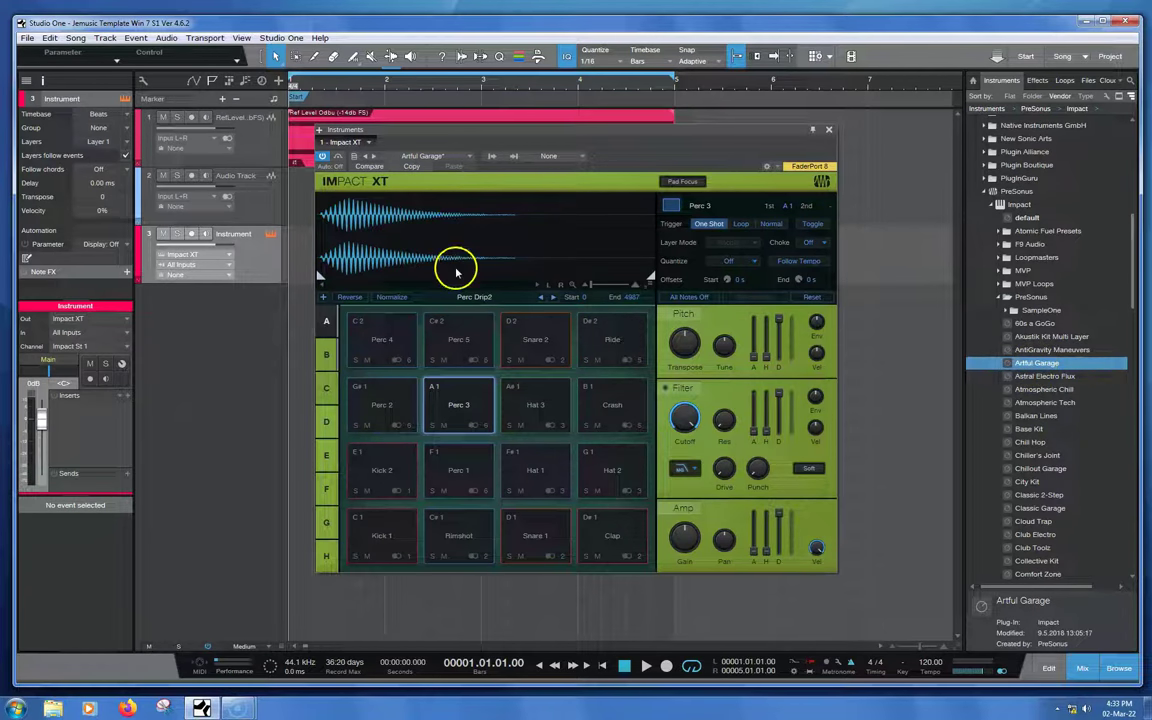
pyautogui.click(368, 545)
pyautogui.click(455, 535)
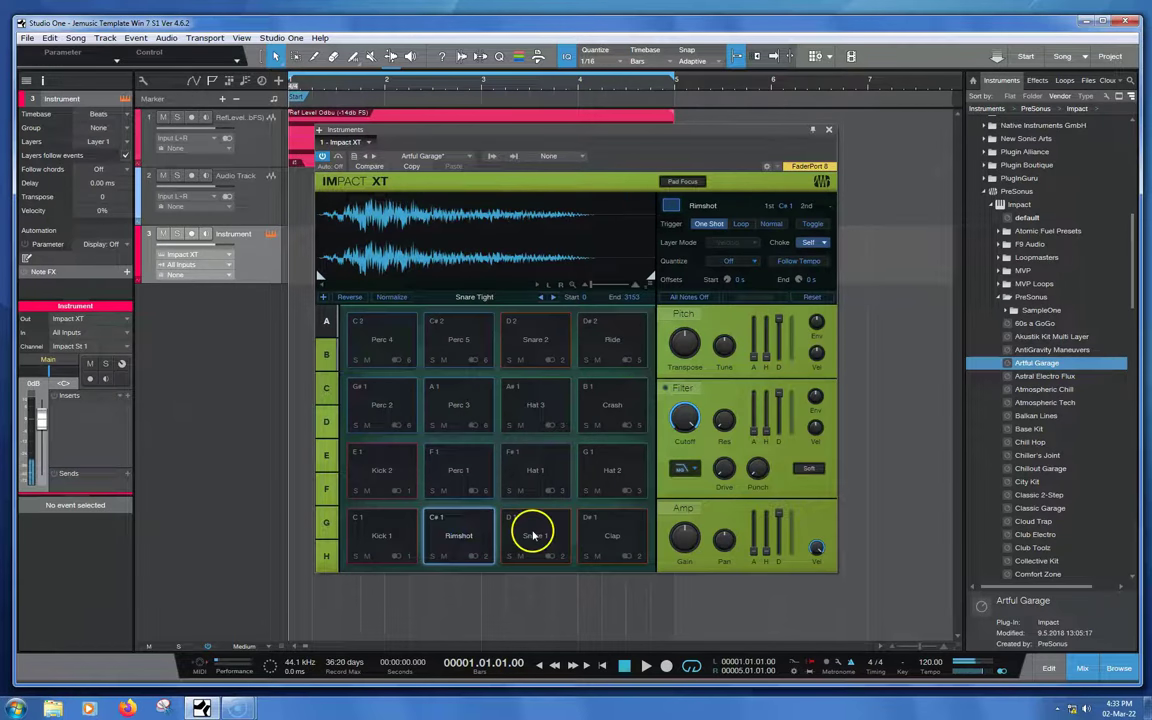
pyautogui.click(532, 533)
pyautogui.click(580, 533)
pyautogui.click(366, 458)
pyautogui.click(452, 465)
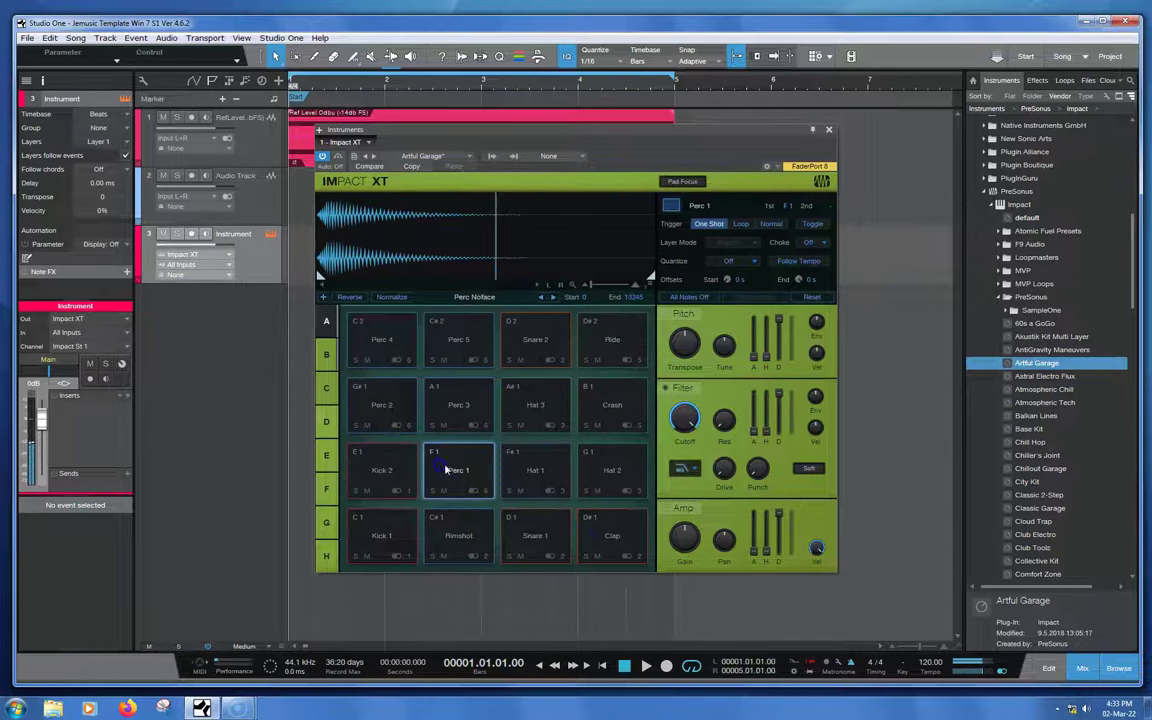
pyautogui.click(526, 465)
pyautogui.click(606, 462)
pyautogui.click(391, 404)
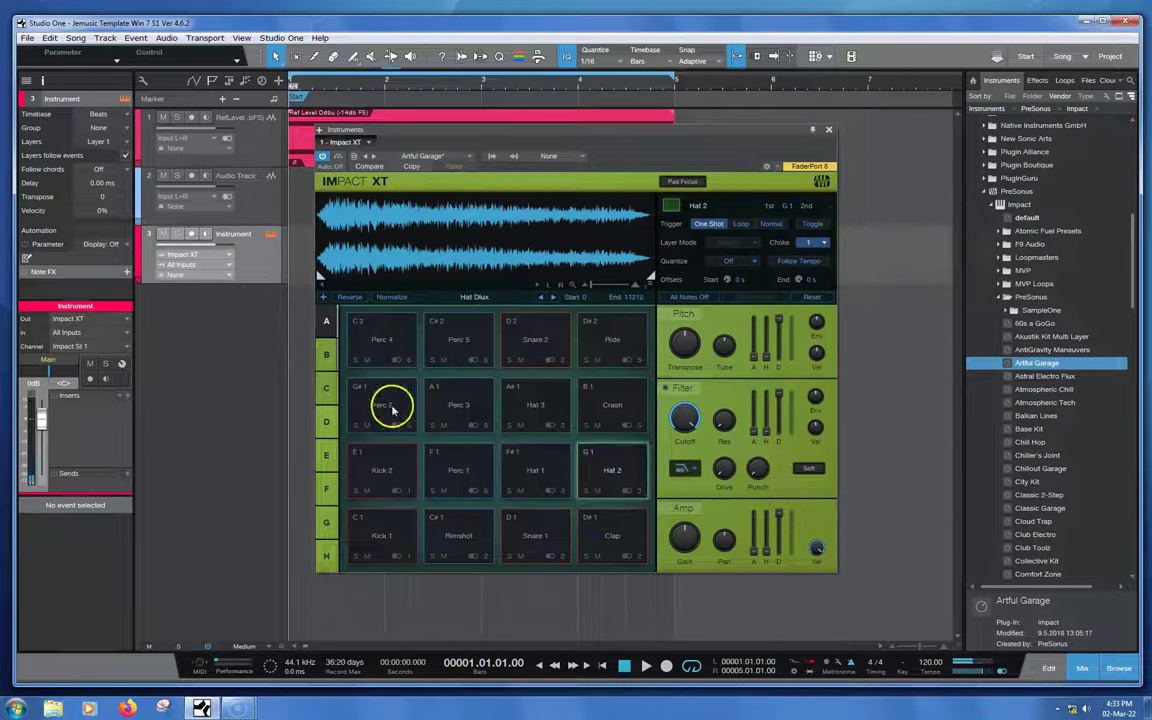
pyautogui.click(437, 404)
pyautogui.click(527, 404)
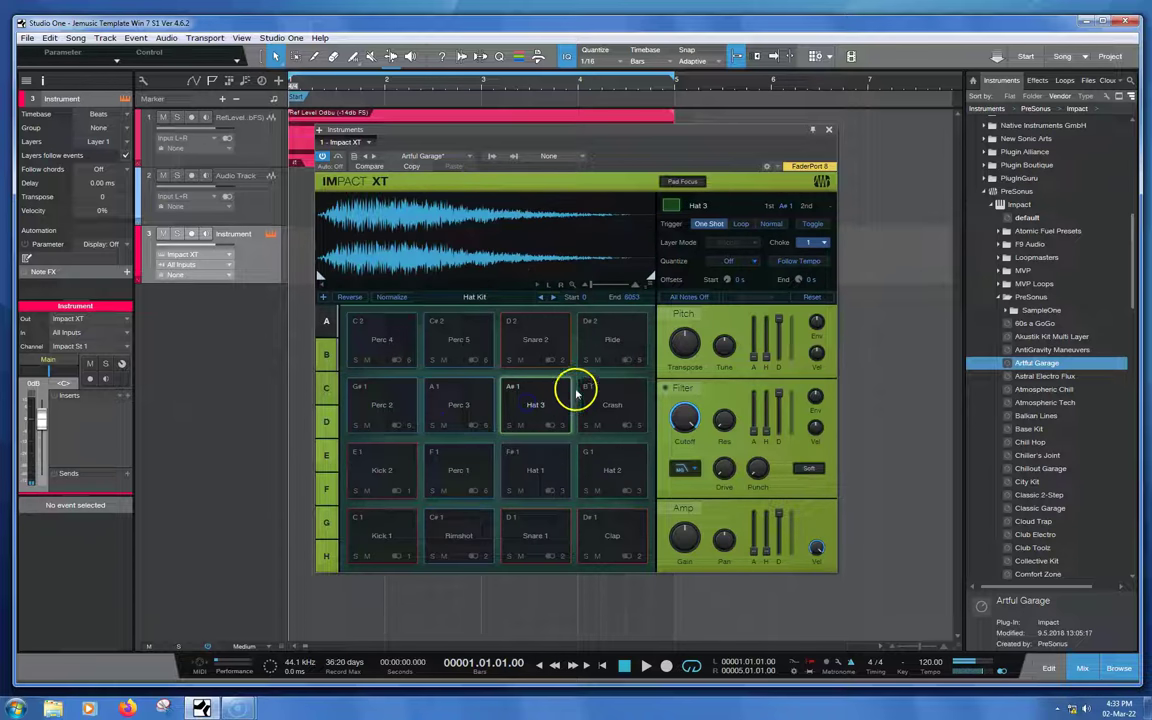
# Audition bank B's Drum 140 Plinko Top loop, then replay bank A's Kick 1, Rimshot and Perc 3.
pyautogui.click(325, 357)
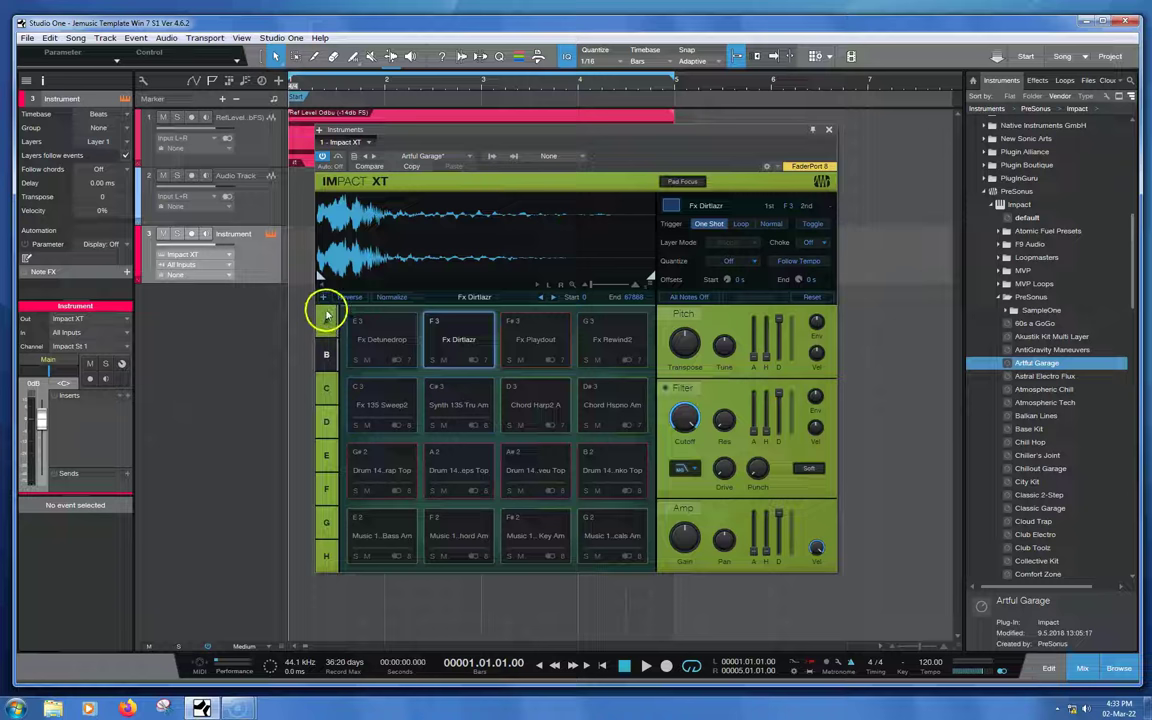
pyautogui.click(326, 318)
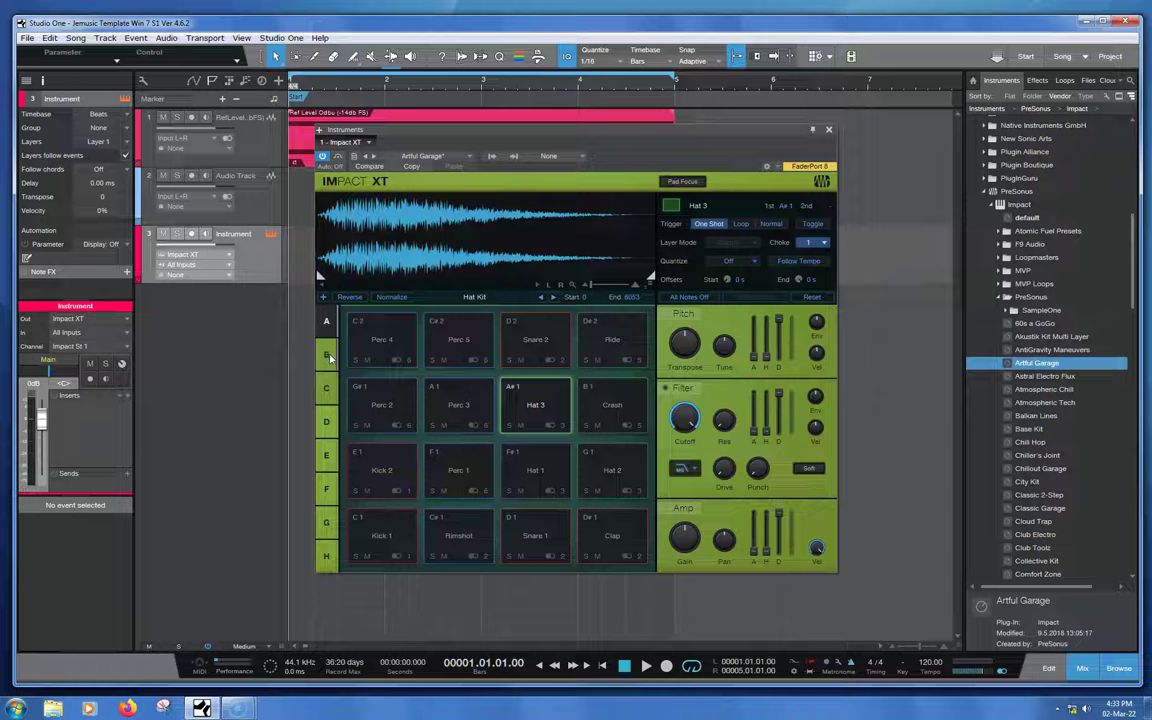
pyautogui.click(327, 356)
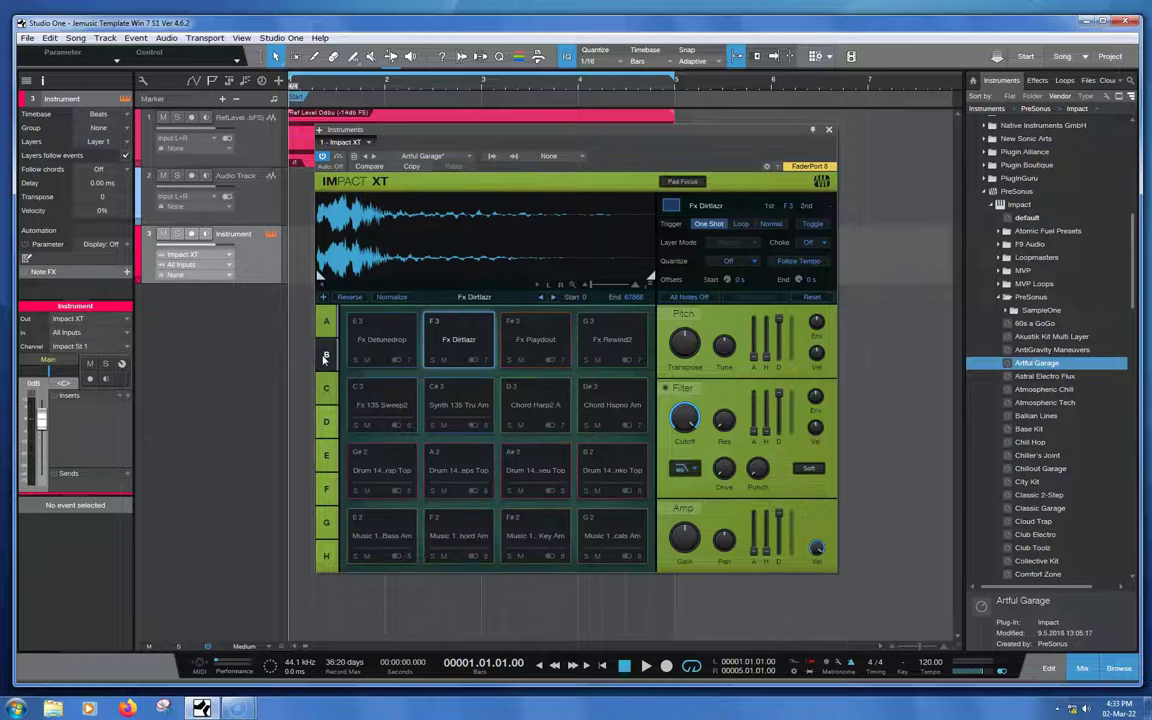
pyautogui.click(326, 321)
pyautogui.click(634, 469)
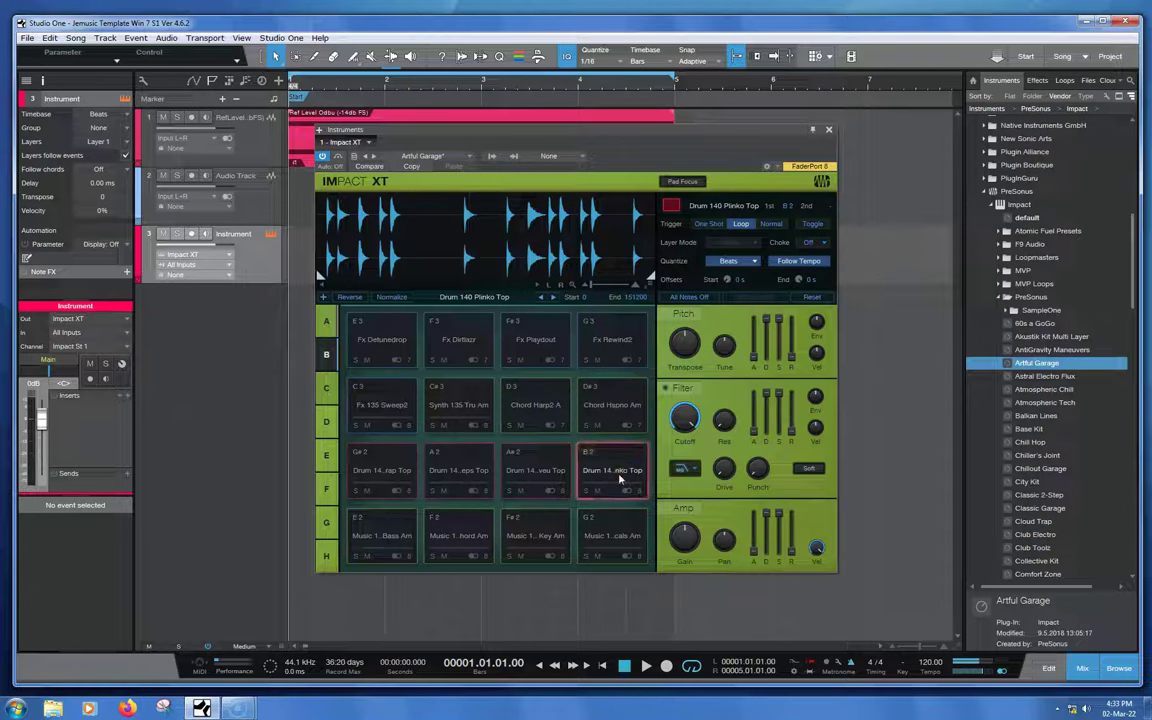
pyautogui.click(328, 324)
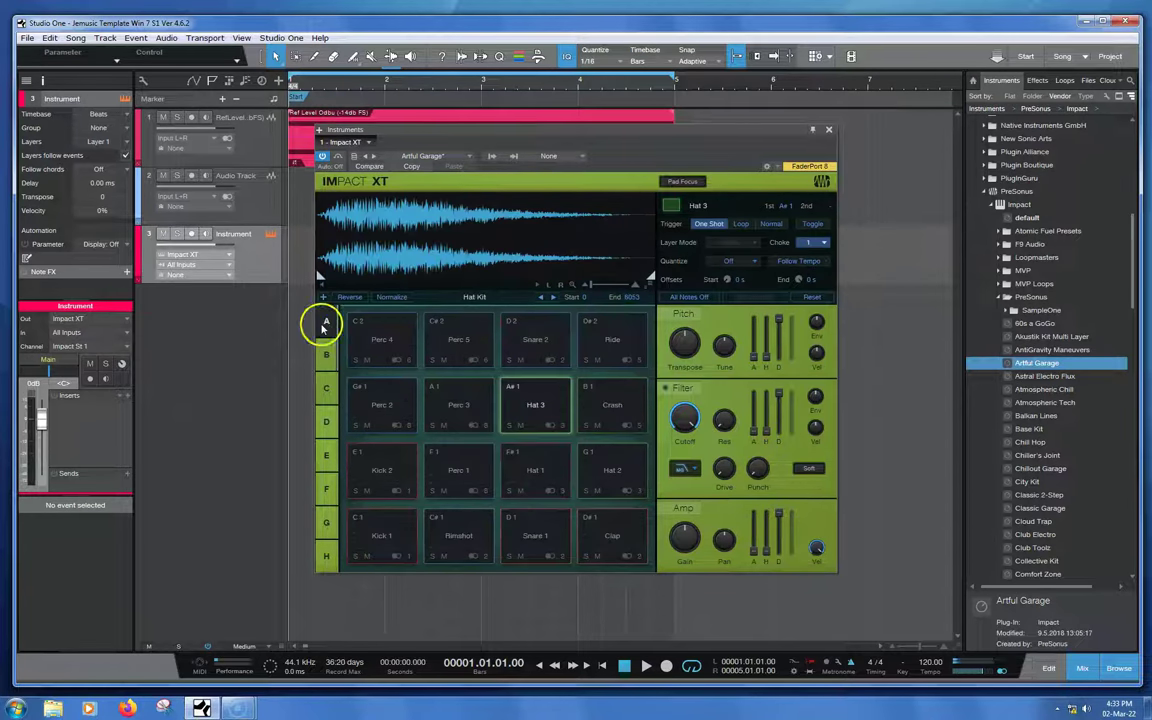
pyautogui.click(383, 522)
pyautogui.click(441, 535)
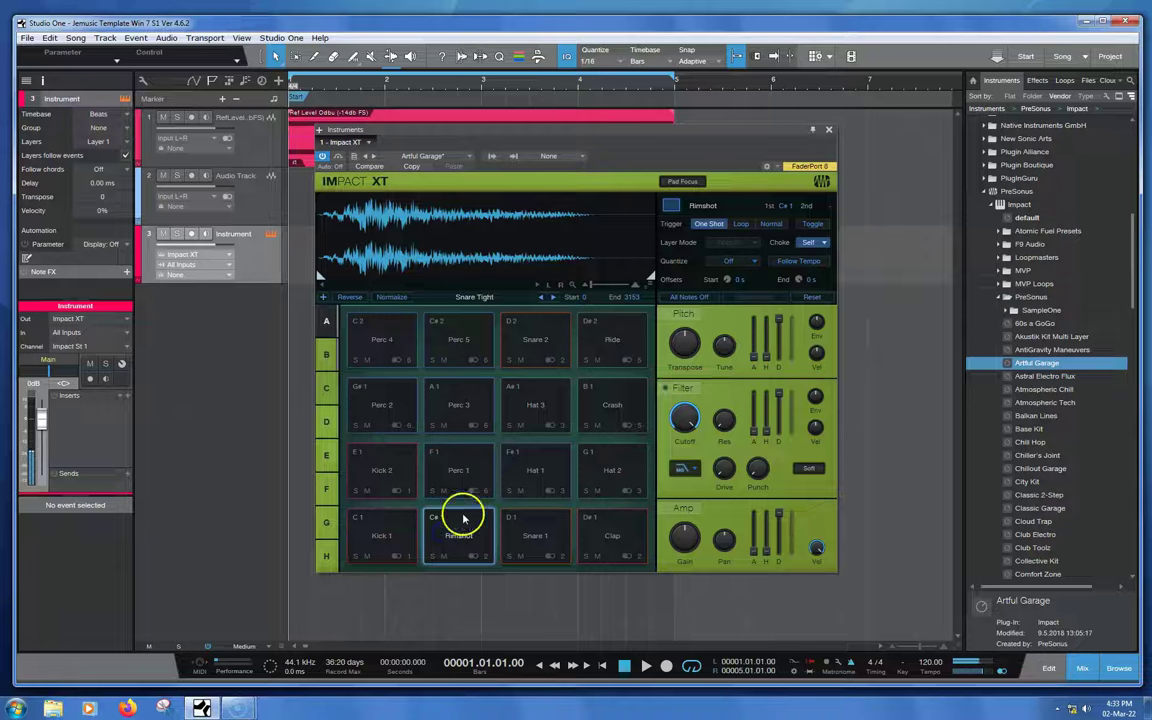
pyautogui.click(464, 408)
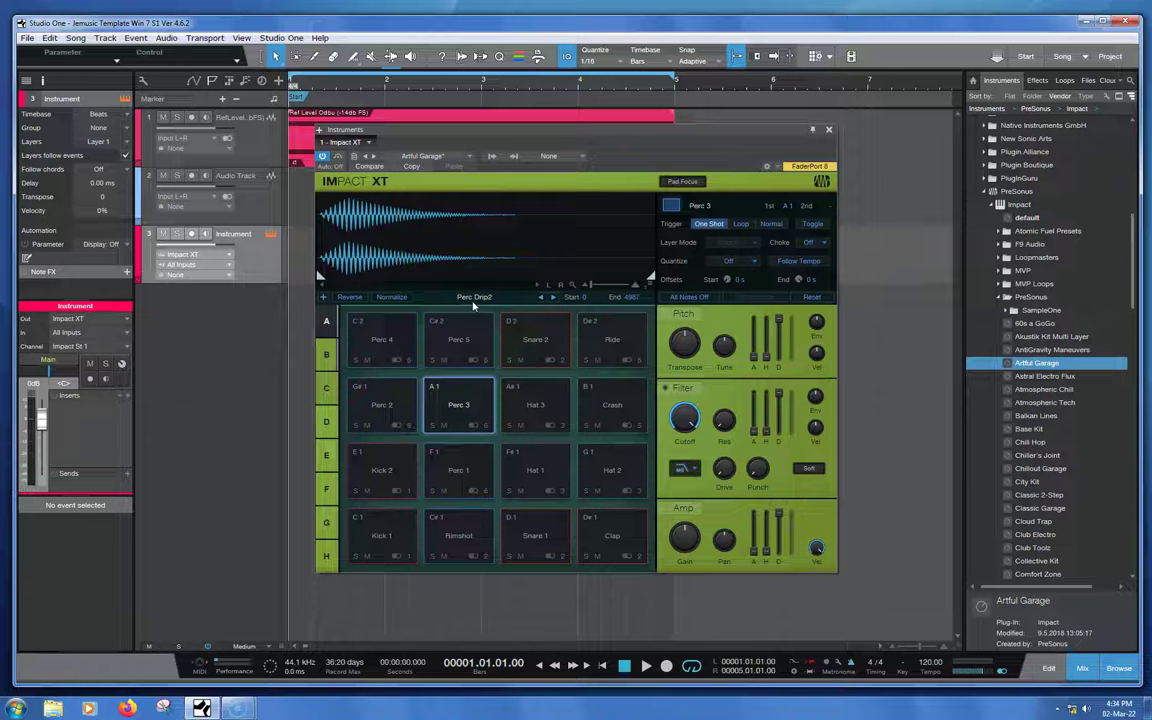
# Switch the Browser to Files and briefly expand the Sound Sets and Studio One folders.
pyautogui.click(1090, 80)
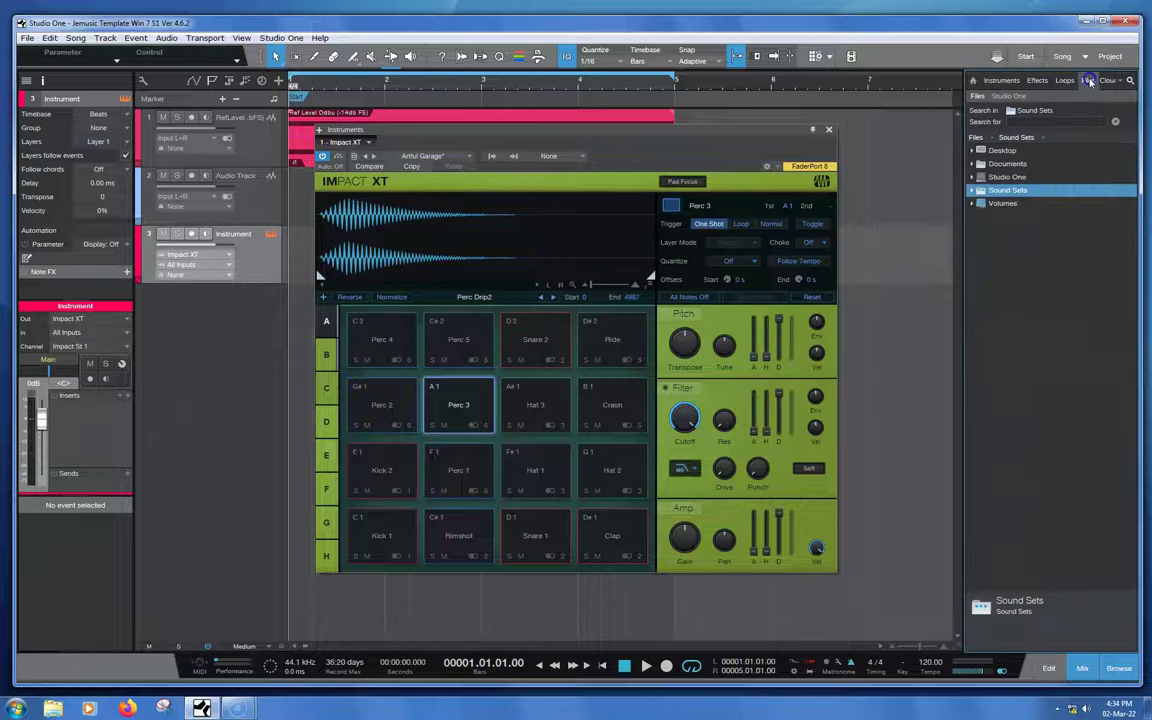
pyautogui.click(973, 191)
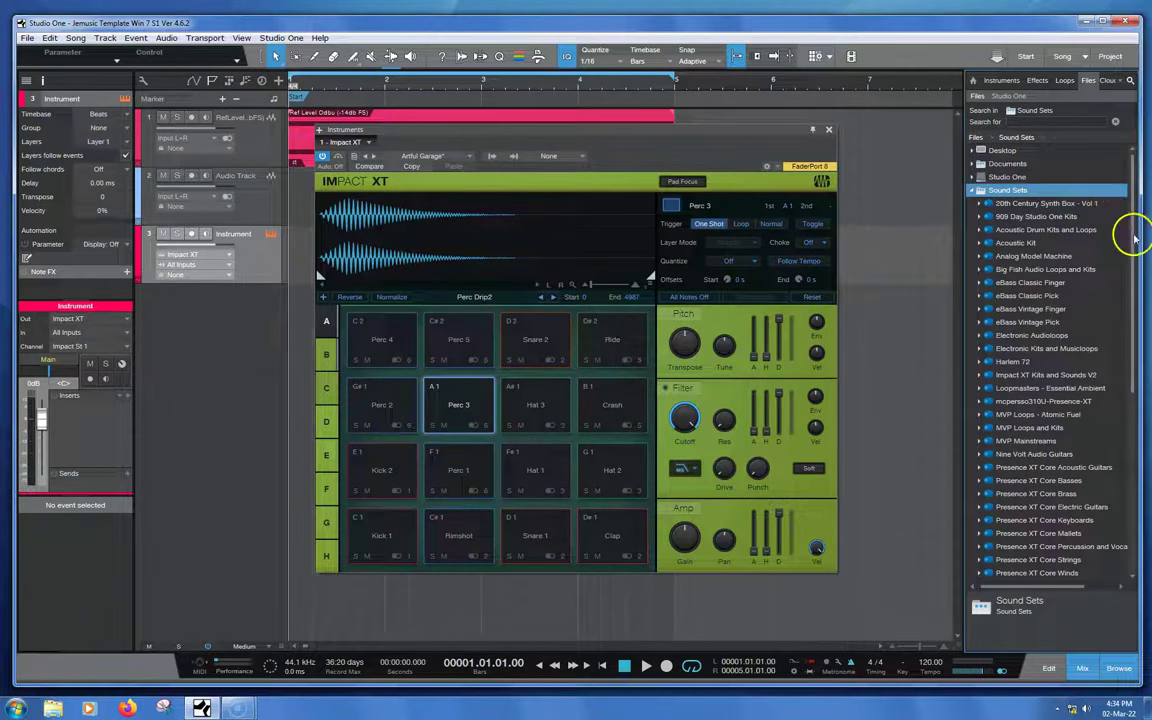
pyautogui.scroll(-5, 1135, 237)
pyautogui.scroll(5, 1131, 226)
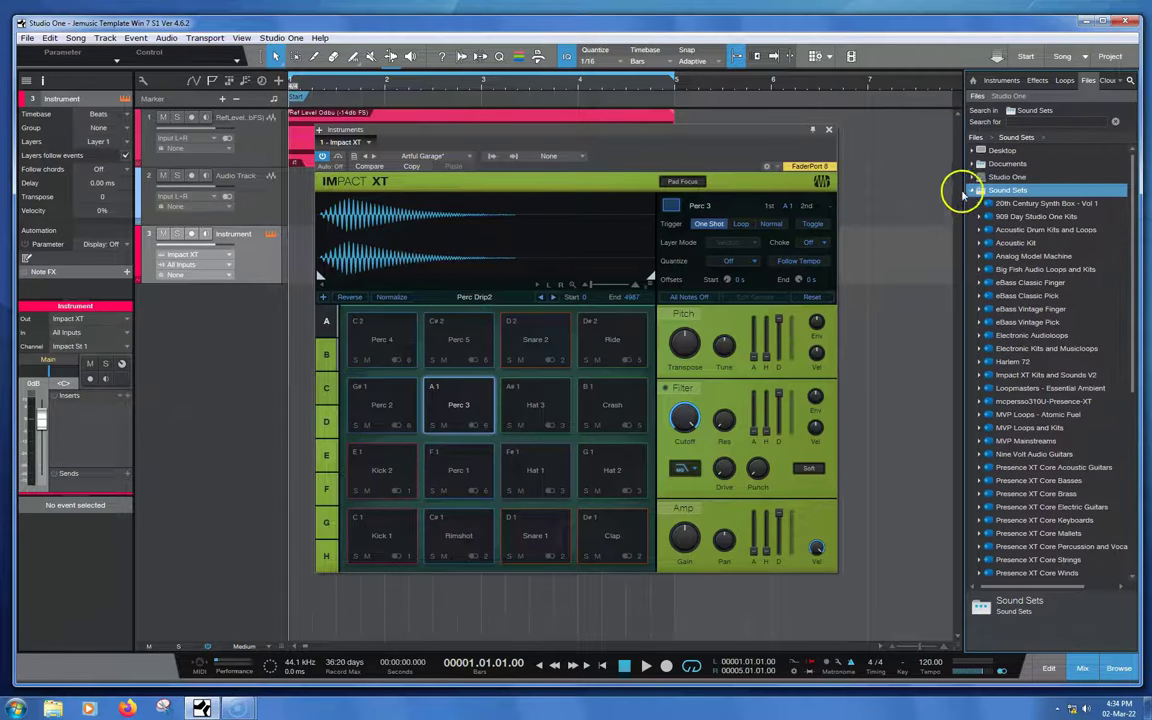
pyautogui.click(972, 177)
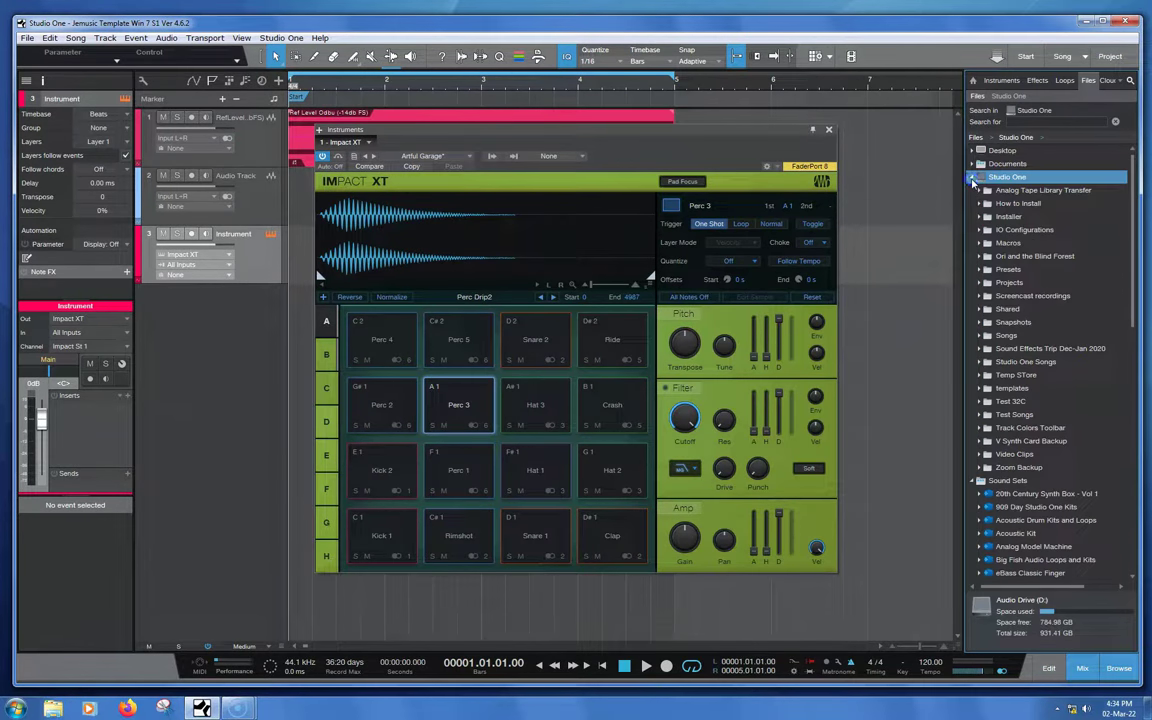
pyautogui.click(973, 481)
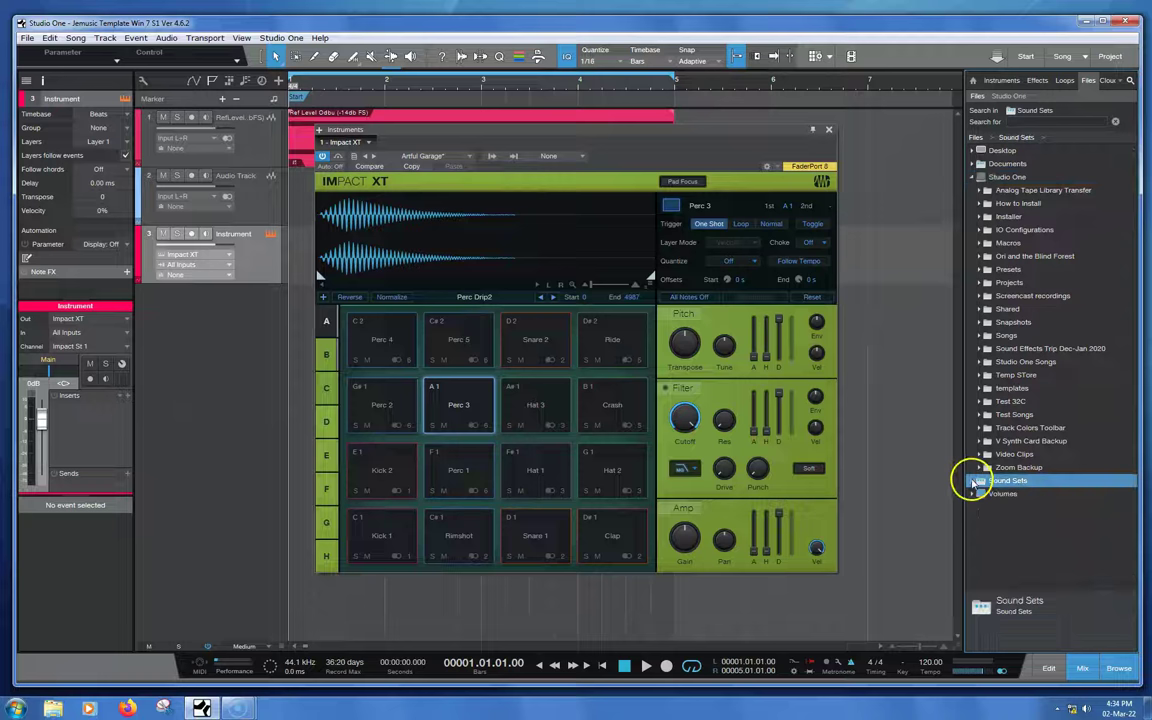
pyautogui.click(972, 177)
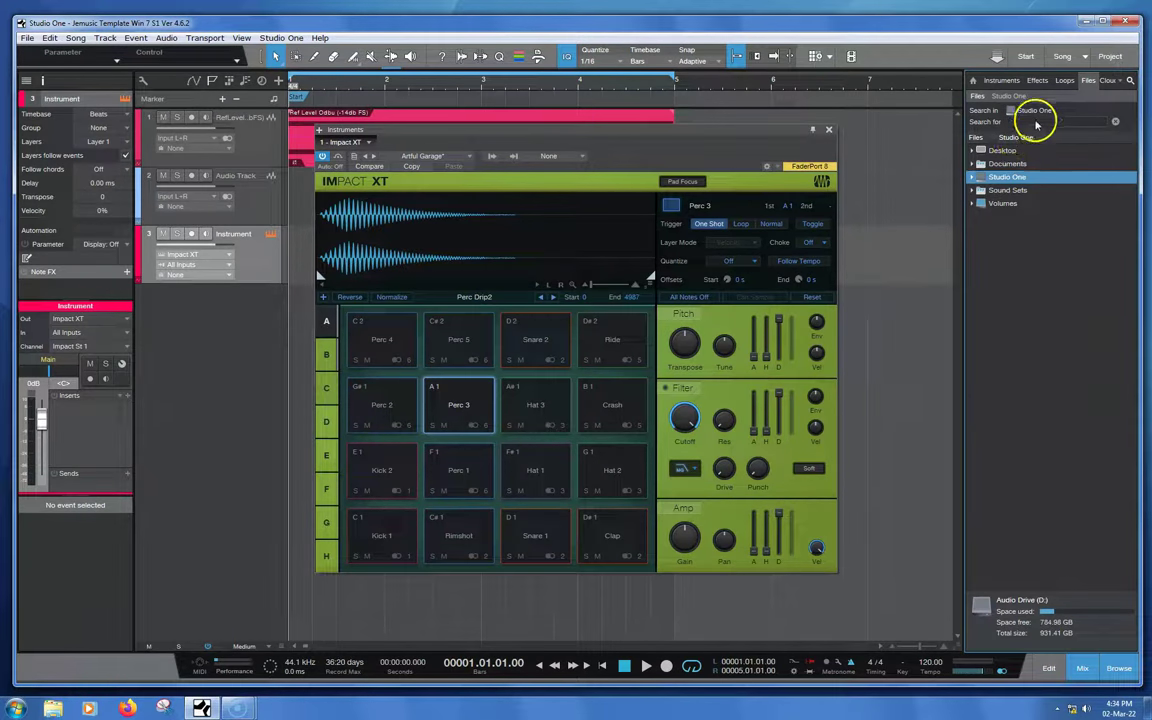
# Toggle the browser search options, start a search, and re-expand the Sound Sets folder.
pyautogui.click(1130, 81)
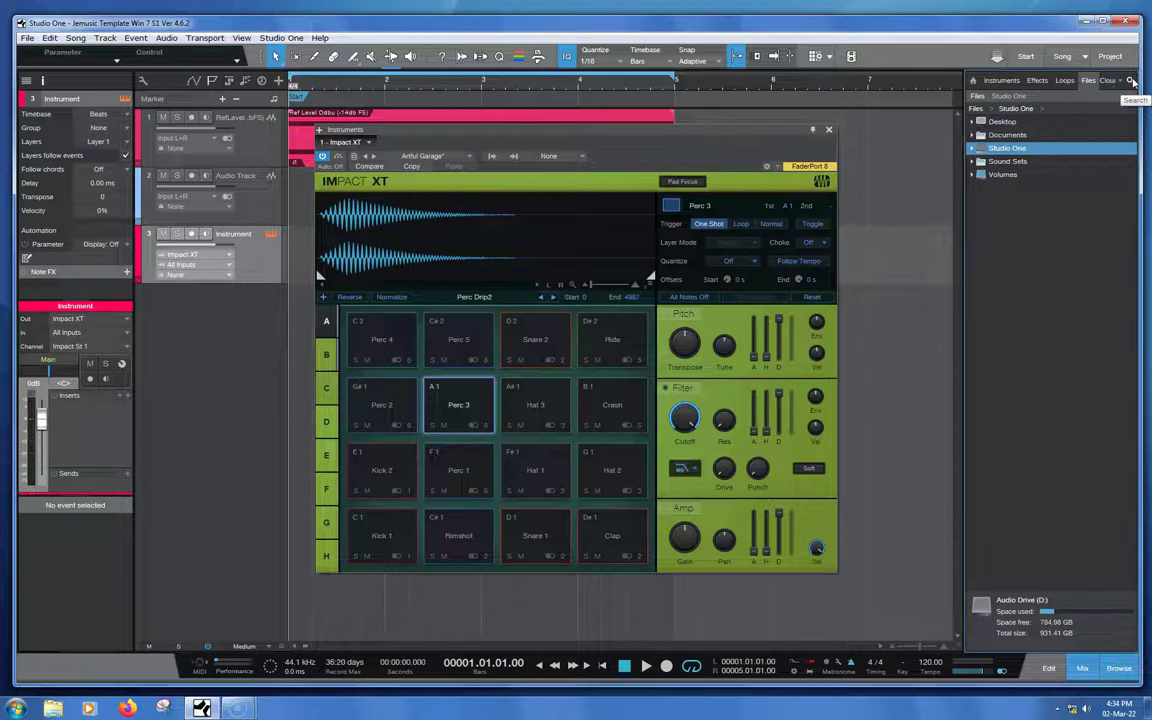
pyautogui.click(1130, 81)
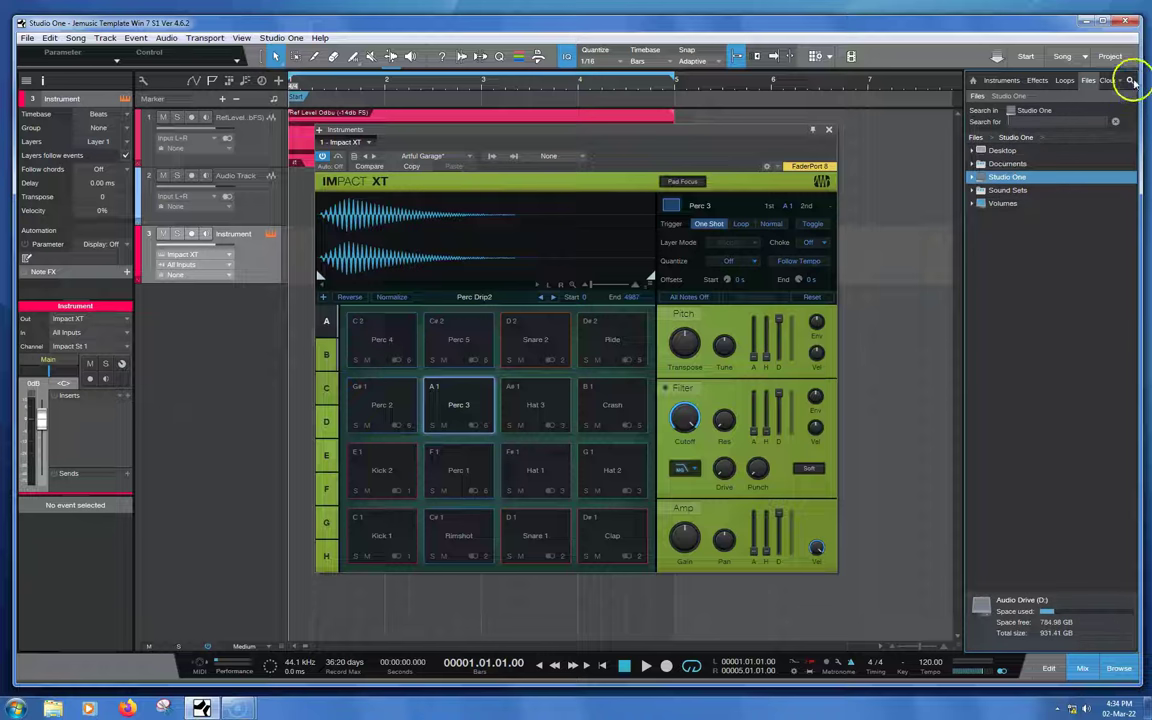
pyautogui.click(1030, 120)
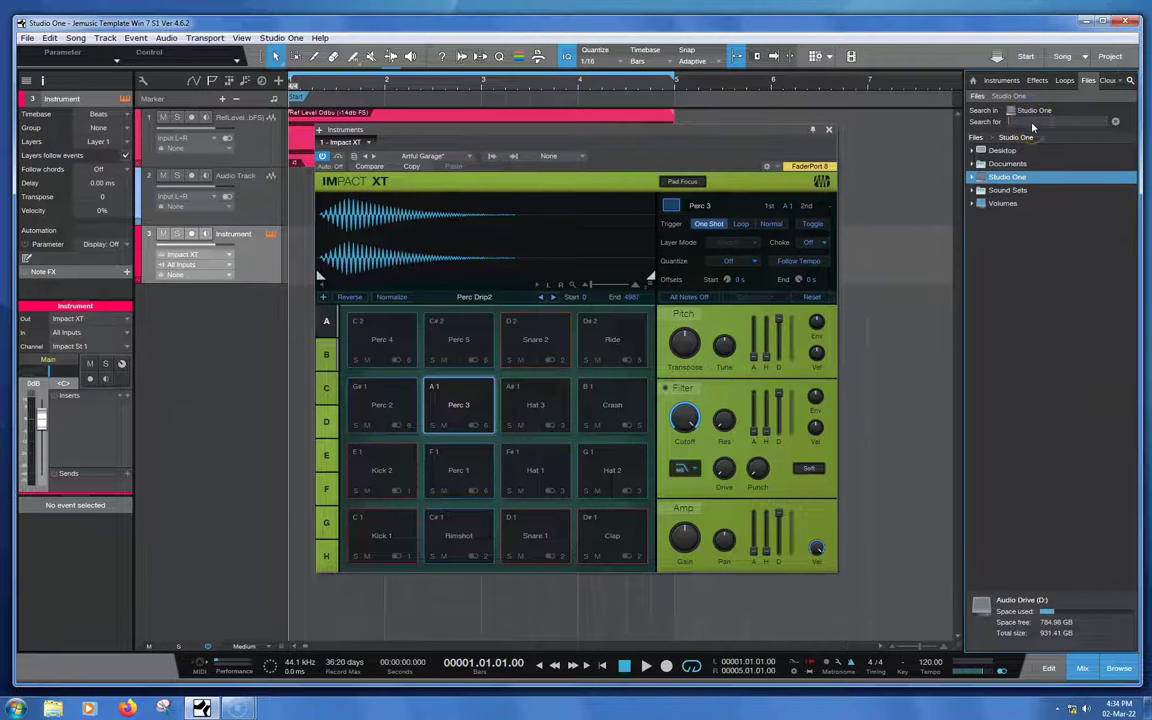
pyautogui.click(1032, 124)
pyautogui.click(1003, 176)
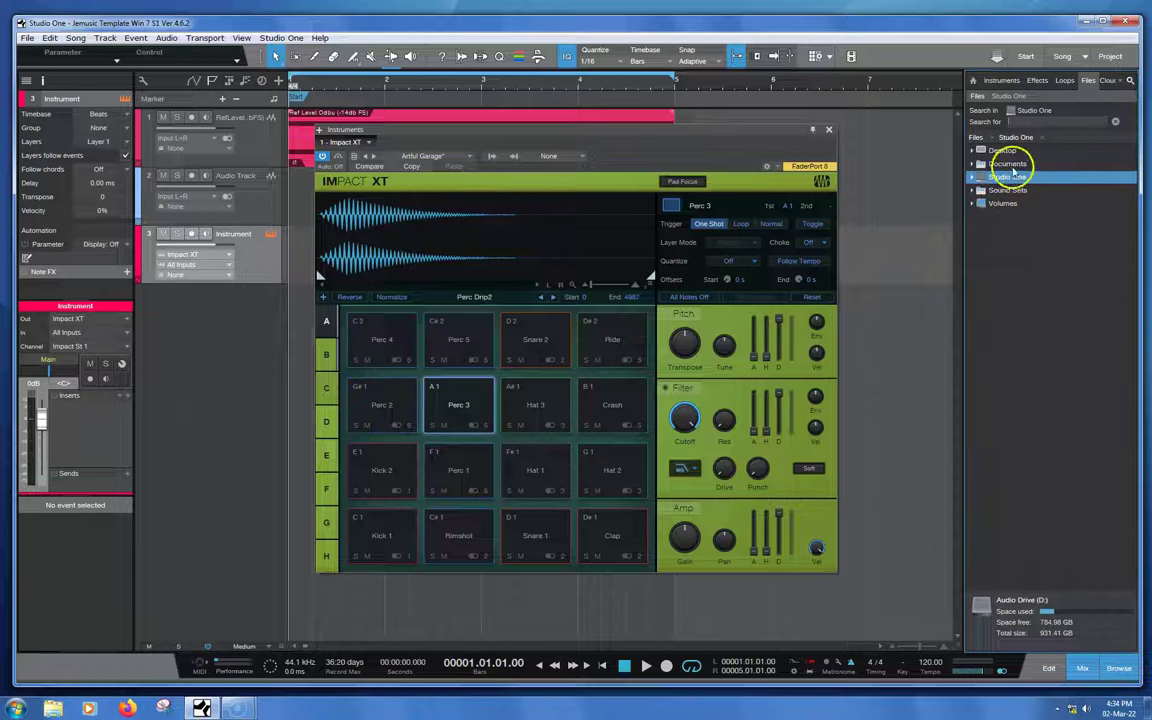
pyautogui.click(1008, 190)
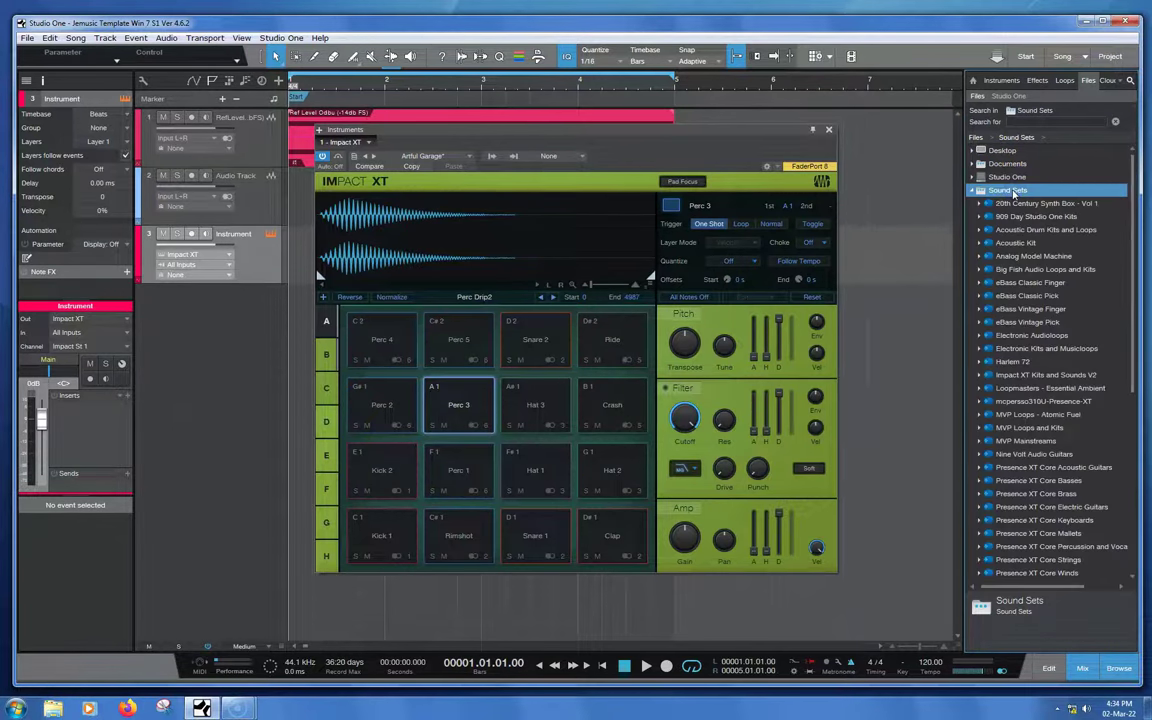
# Search the sound sets for 'Perc Drip2' and choose Show in Explorer on Perc Drip2.wav.
pyautogui.click(970, 190)
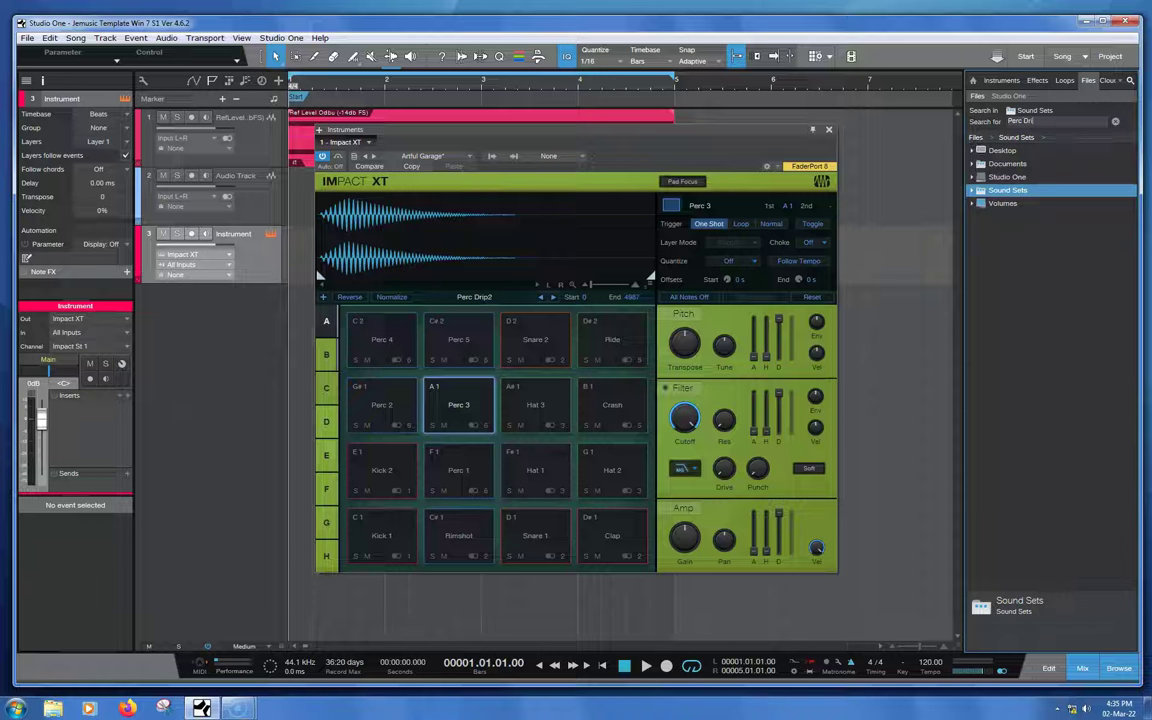
pyautogui.press('Return')
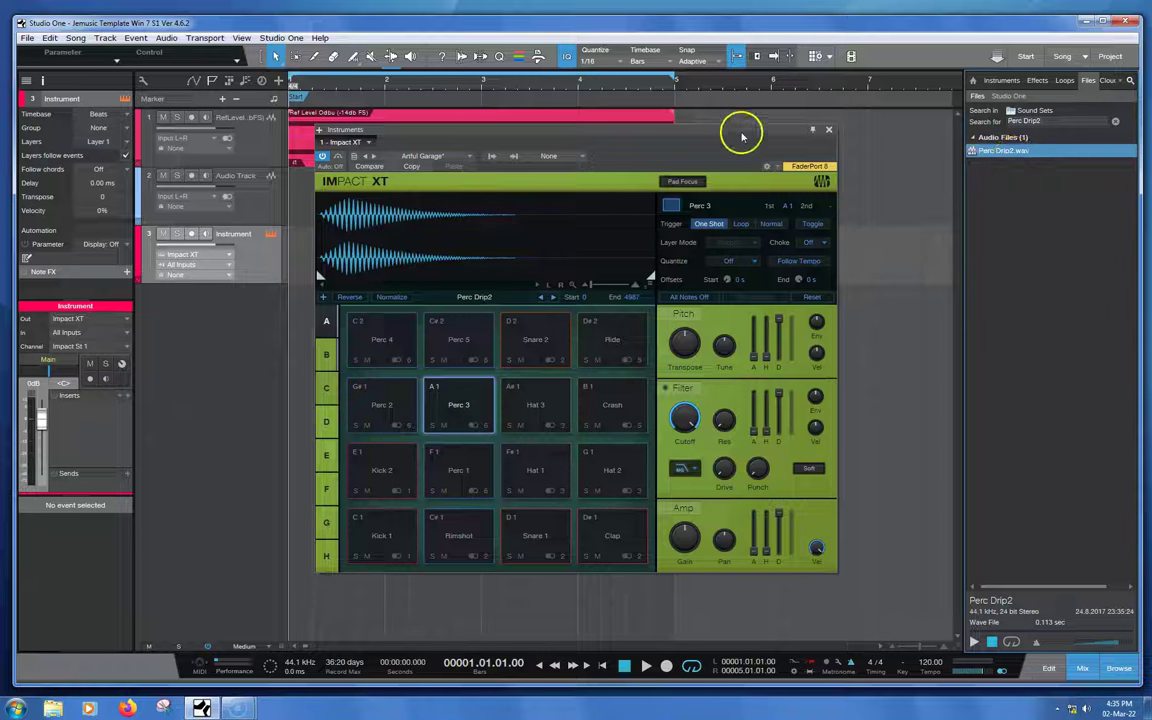
pyautogui.moveTo(743, 134); pyautogui.dragTo(583, 148)
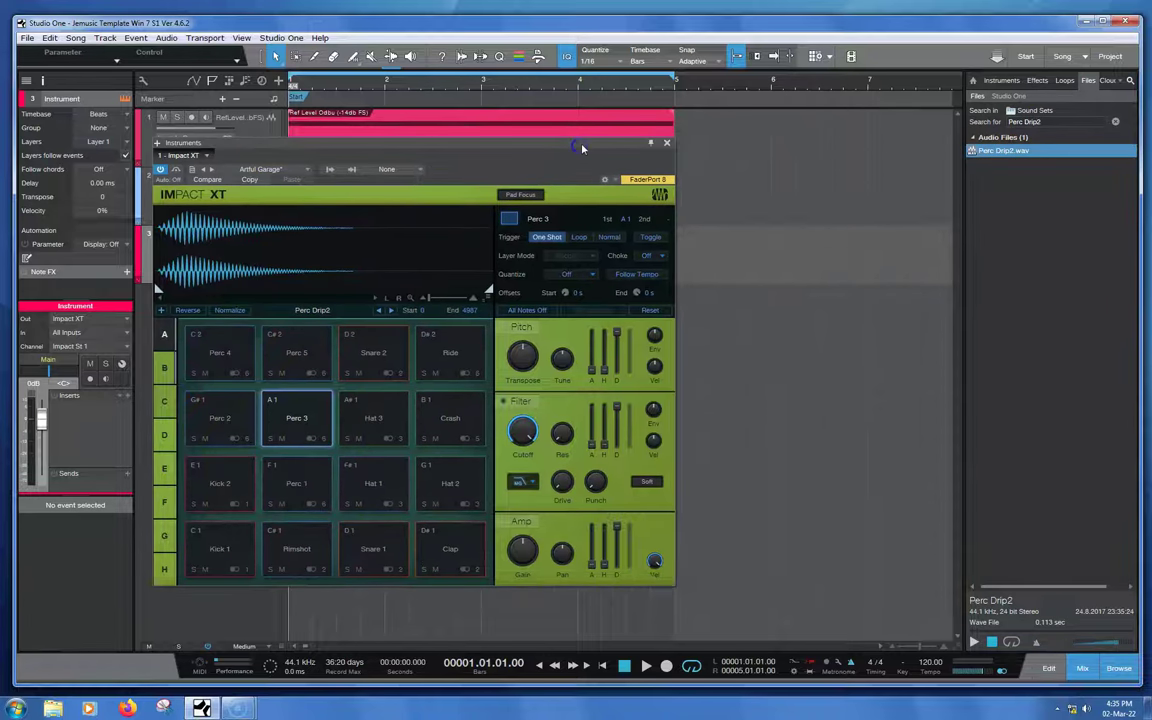
pyautogui.rightClick(980, 151)
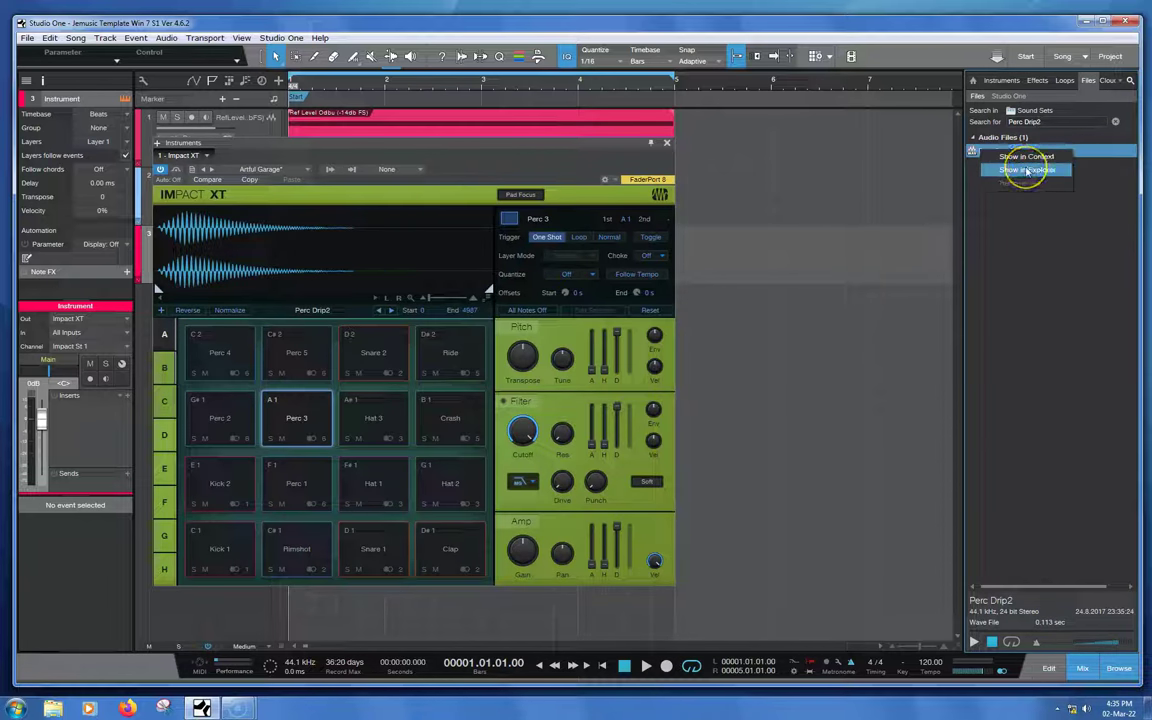
pyautogui.click(1026, 171)
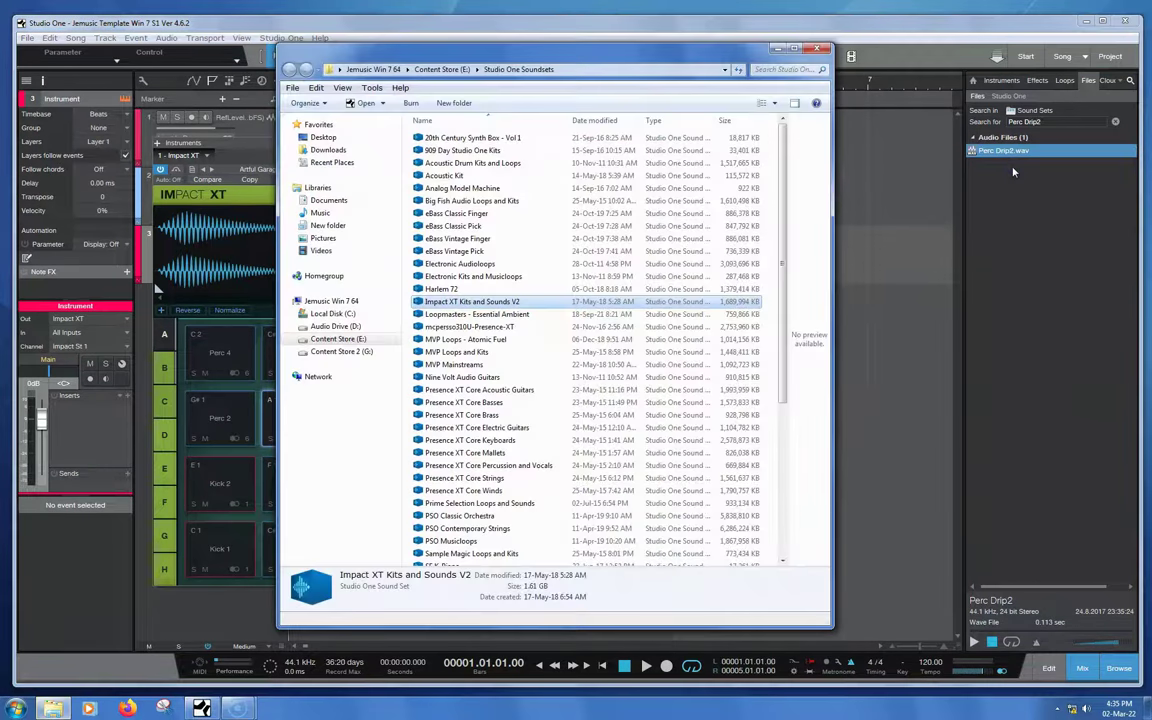
# Close the Explorer window and use Show in Context to reveal Perc Drip2.wav in Bank A.
pyautogui.moveTo(663, 46); pyautogui.dragTo(681, 69)
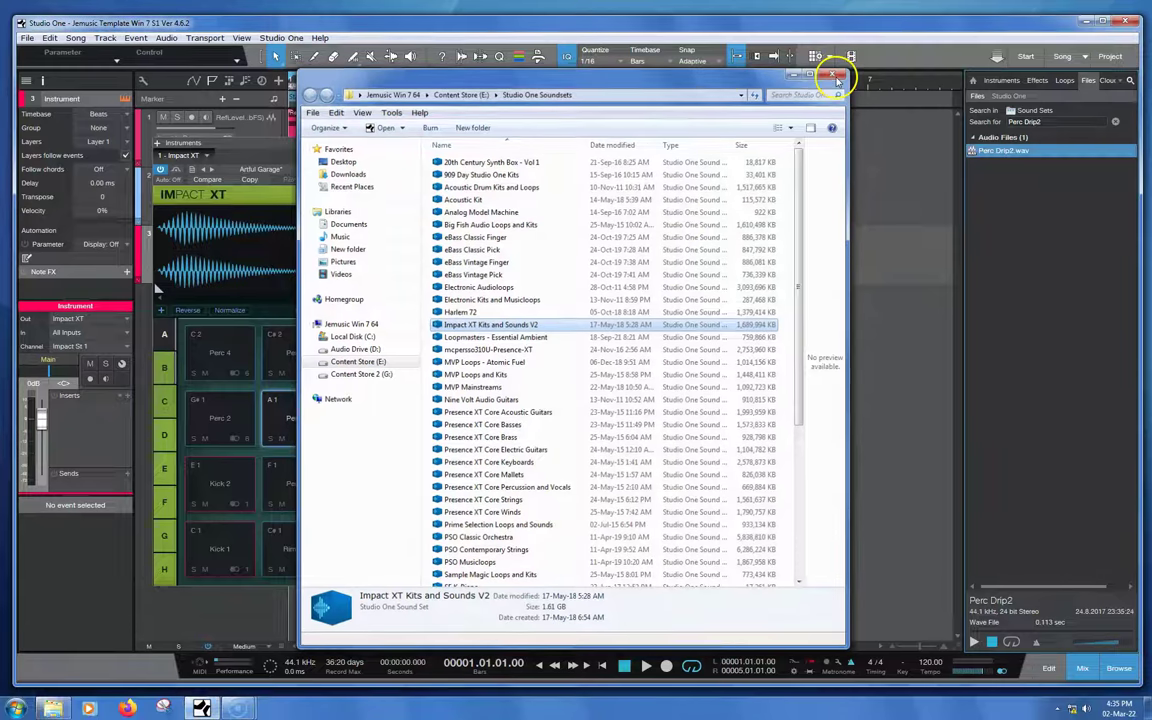
pyautogui.click(834, 77)
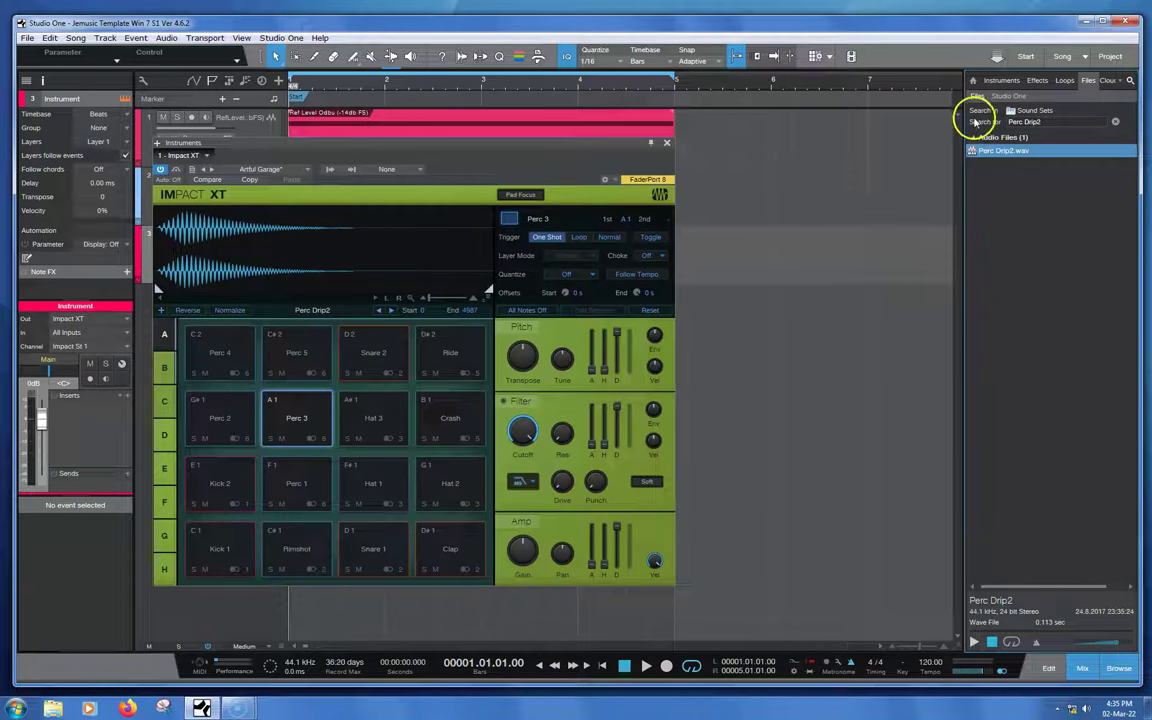
pyautogui.rightClick(1000, 151)
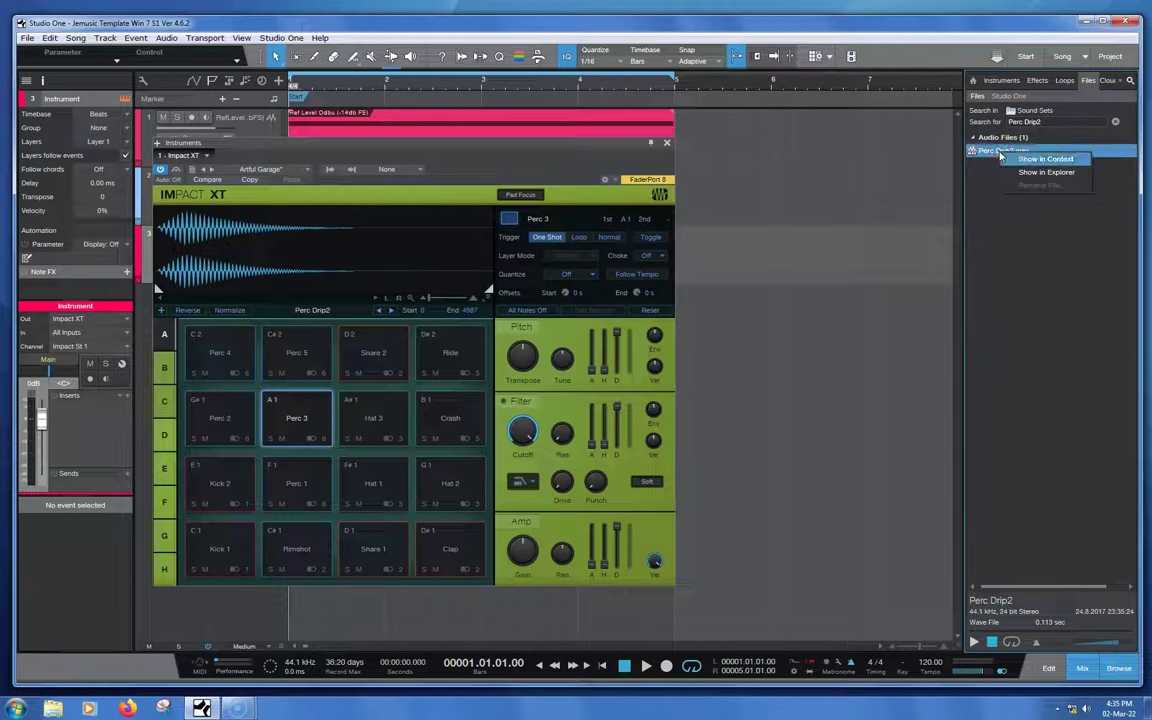
pyautogui.click(1038, 167)
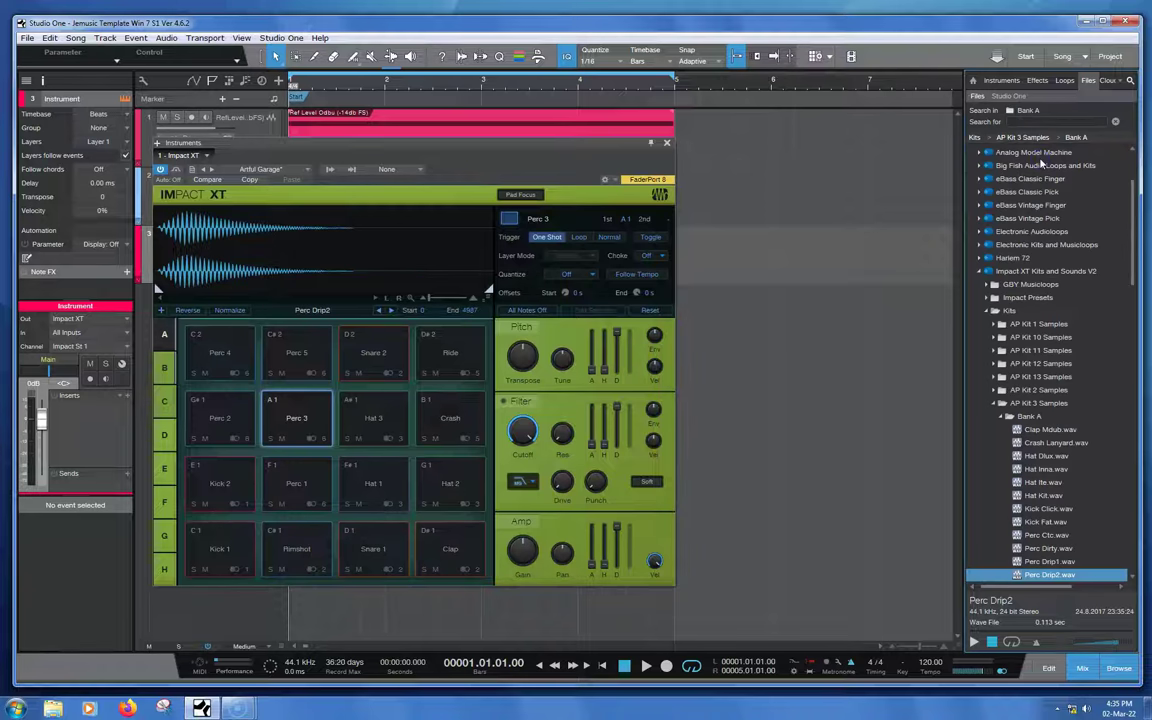
# Preview the Perc Drip2, Clap Mdub and Crash Lanyard samples in Bank A.
pyautogui.moveTo(1131, 218); pyautogui.dragTo(1134, 263)
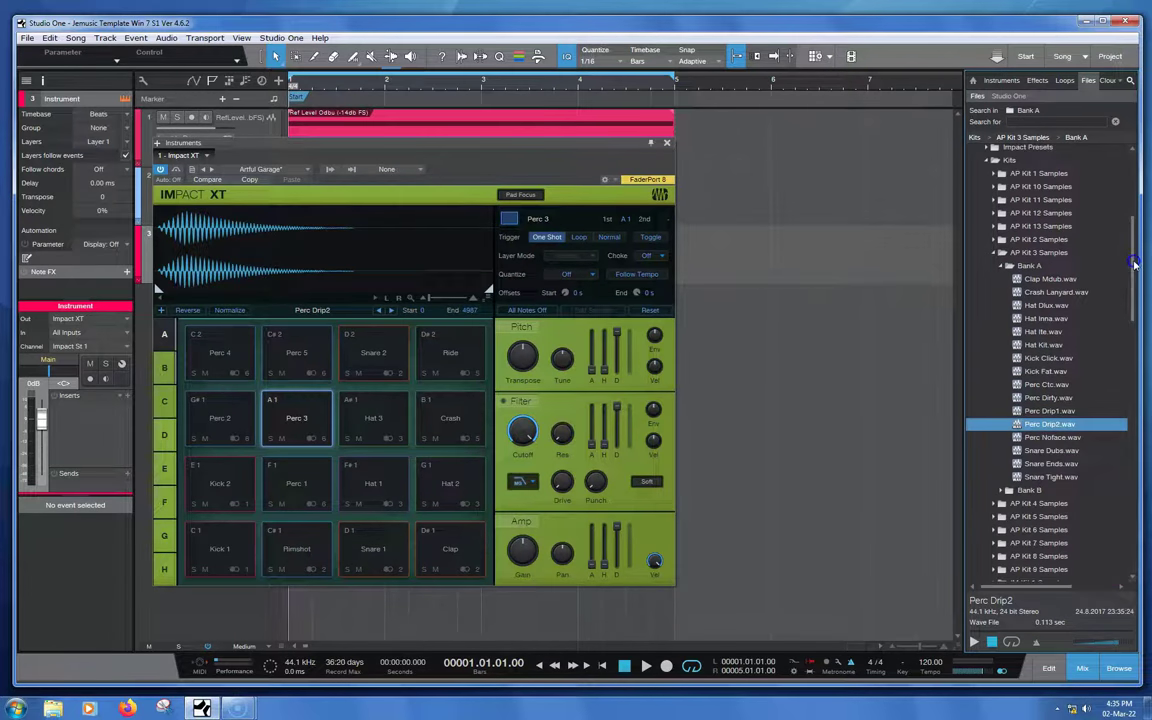
pyautogui.click(1048, 427)
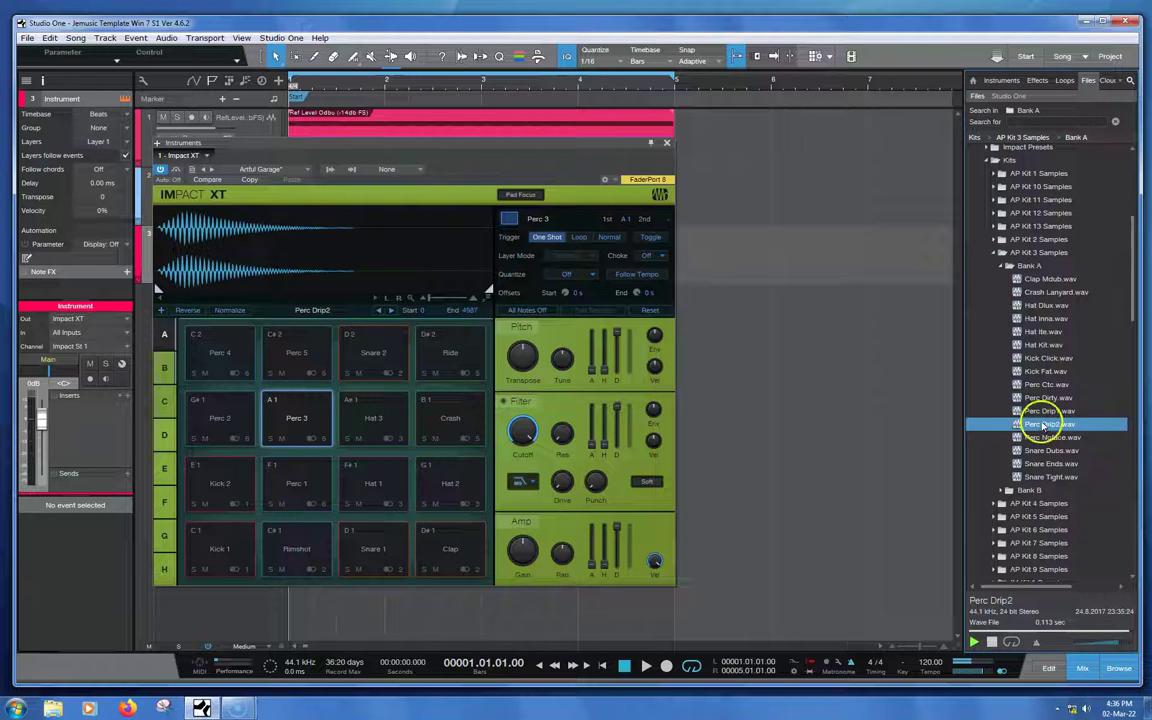
pyautogui.click(1033, 425)
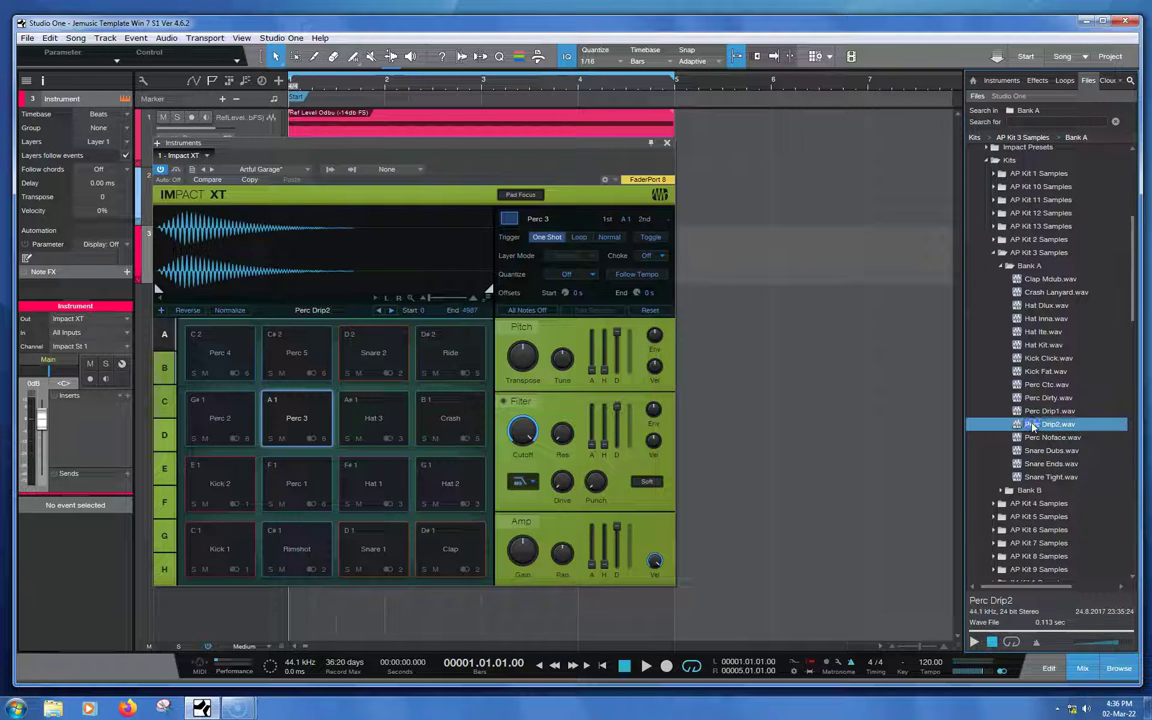
pyautogui.click(1040, 281)
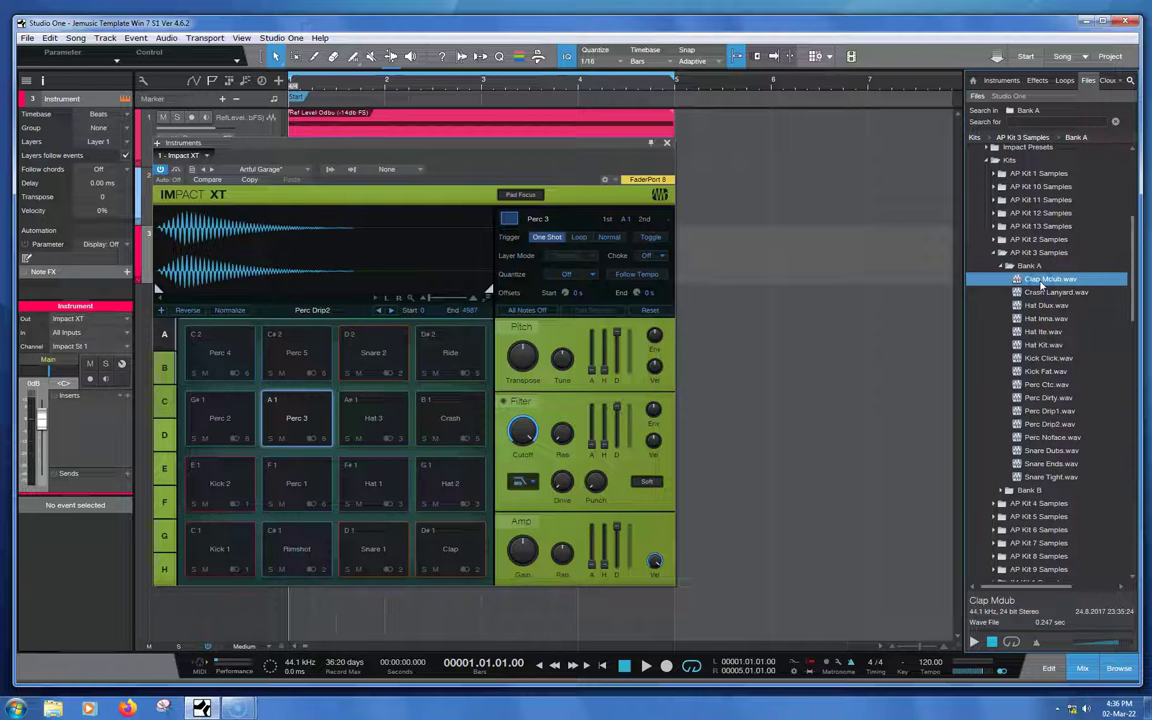
pyautogui.click(1045, 292)
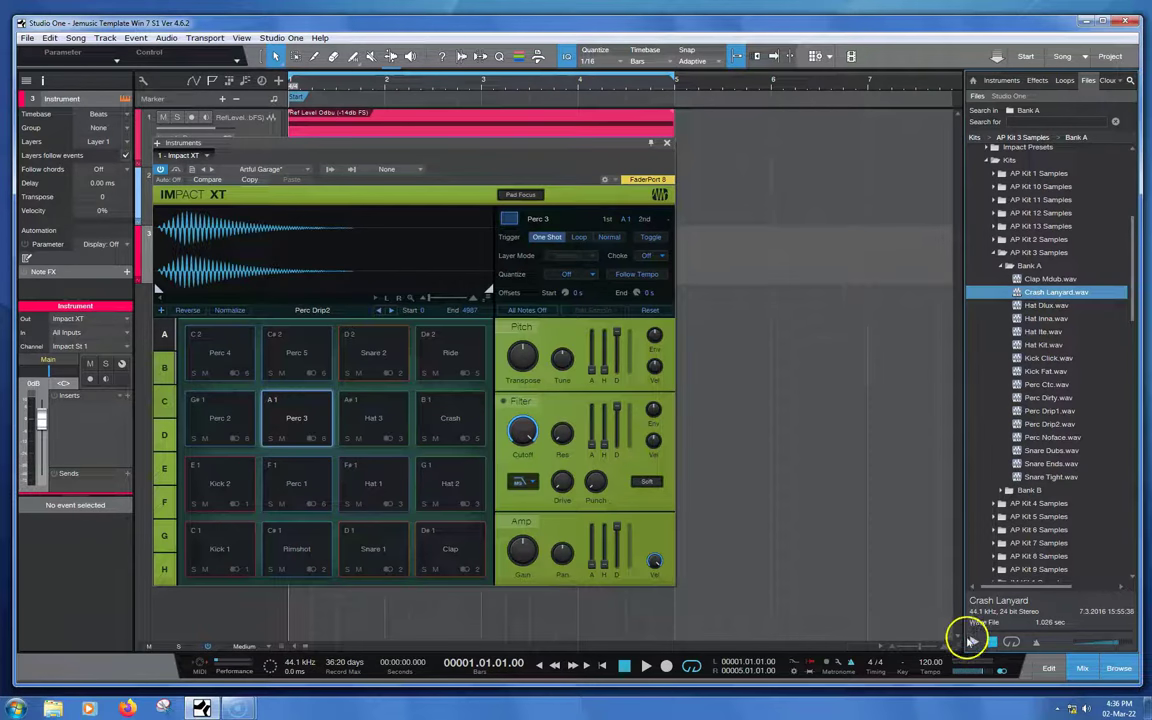
# Play previews while stepping through Hat Inna, Hat Ite, Perc Drip1 and Snare Tight, ending on Perc Drip2.
pyautogui.click(971, 641)
pyautogui.press('Down')
pyautogui.press('Down')
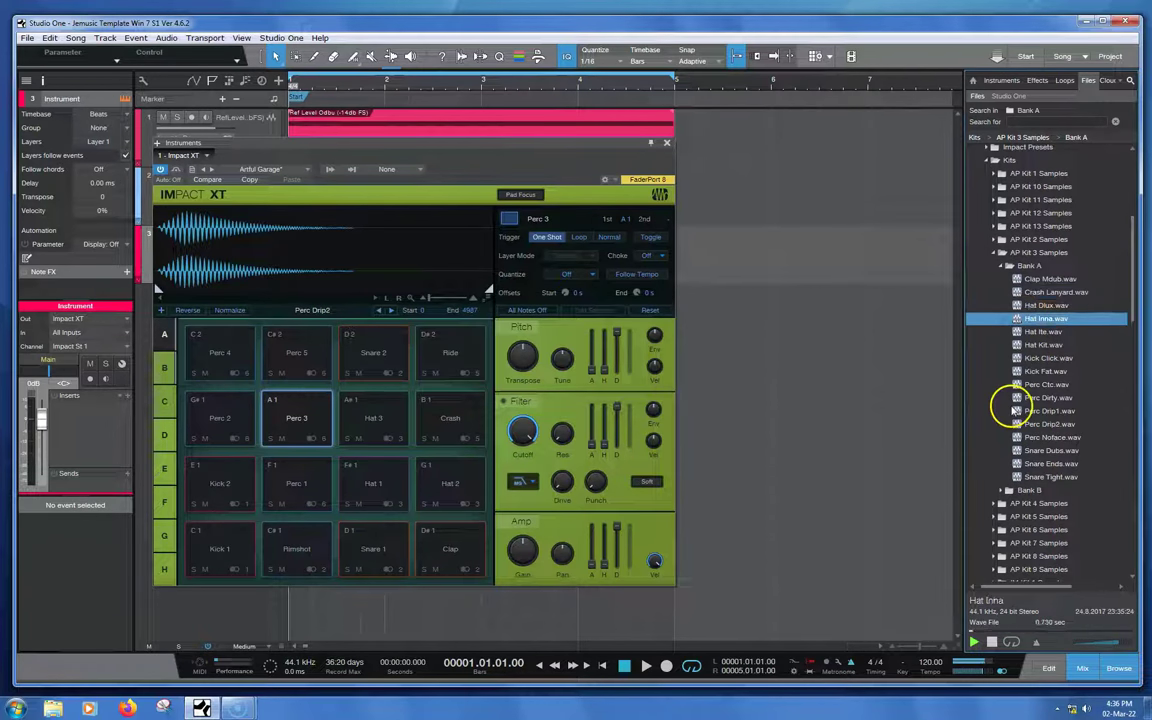
pyautogui.press('Down')
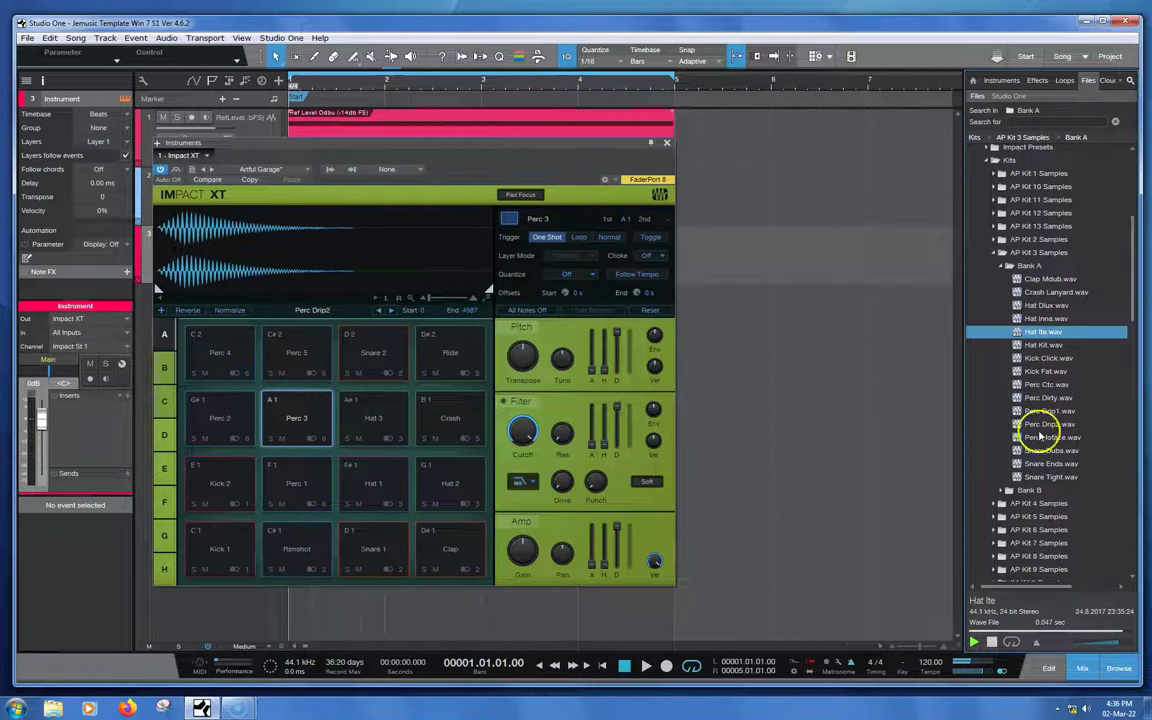
pyautogui.press('Down')
pyautogui.press('Down')
pyautogui.press('Down')
pyautogui.press('Down')
pyautogui.press('Down')
pyautogui.press('Down')
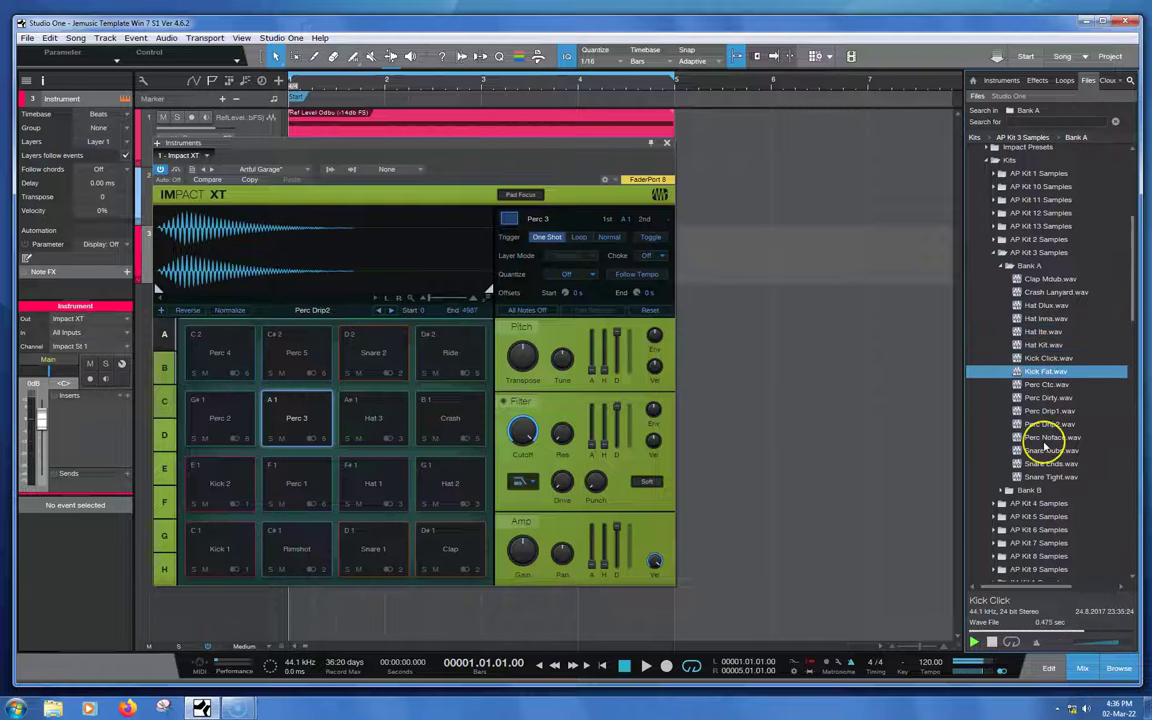
pyautogui.click(1045, 428)
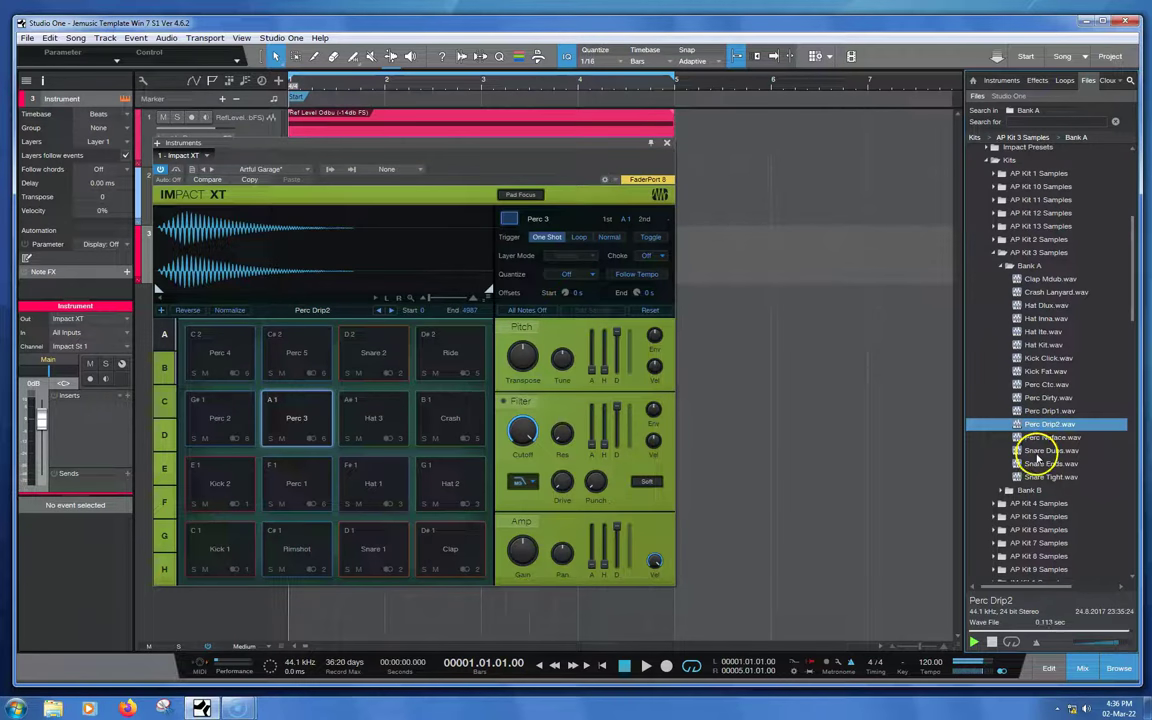
pyautogui.press('Down')
pyautogui.press('Down')
pyautogui.press('Down')
pyautogui.press('Down')
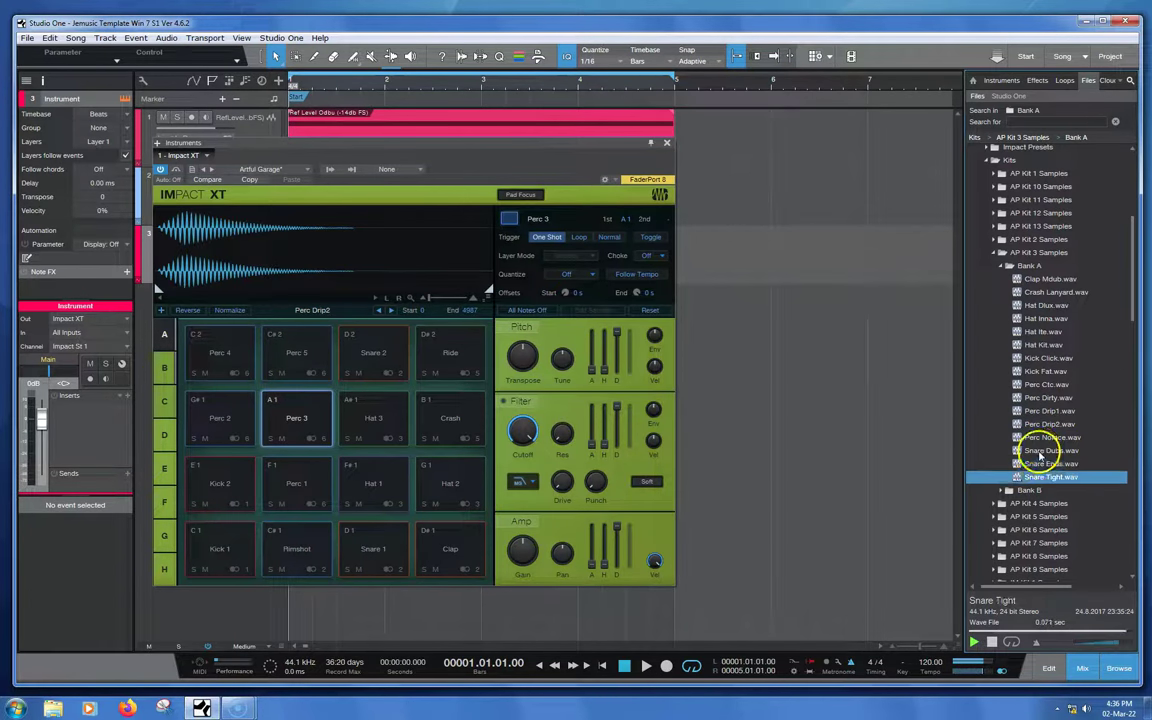
pyautogui.press('Up')
pyautogui.press('Up')
pyautogui.press('Up')
pyautogui.press('Up')
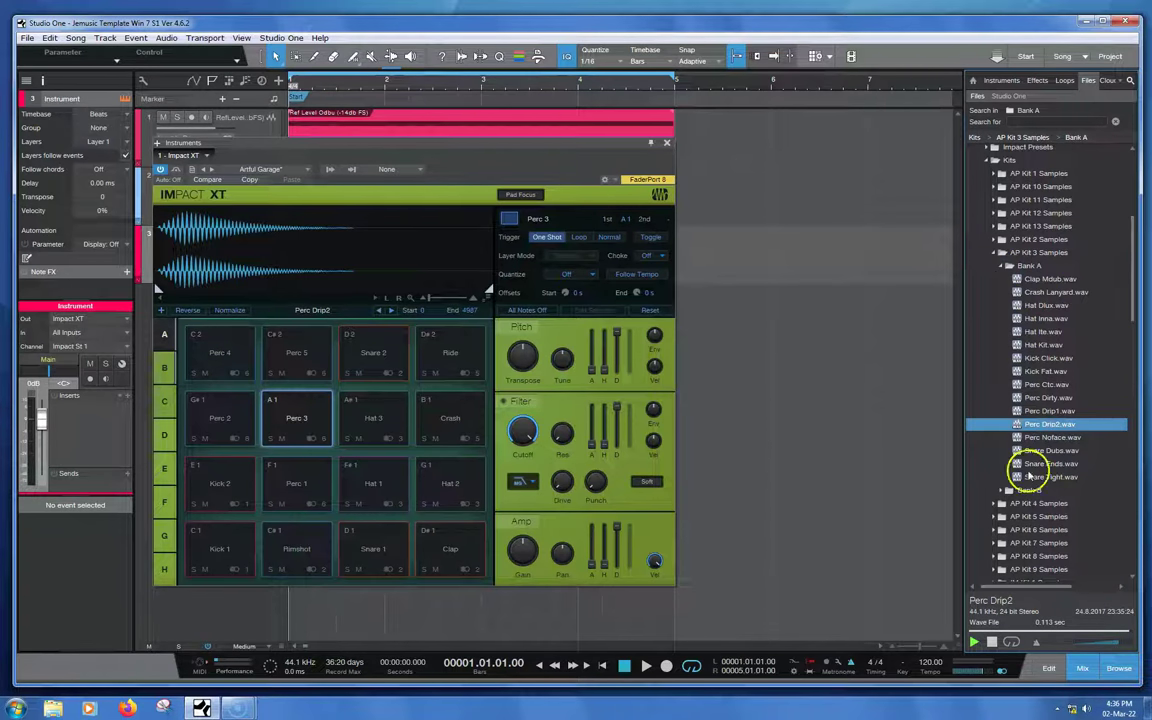
# Collapse Bank A, peek into Bank B, then reopen Bank A and select Perc Drip2.wav.
pyautogui.click(1001, 266)
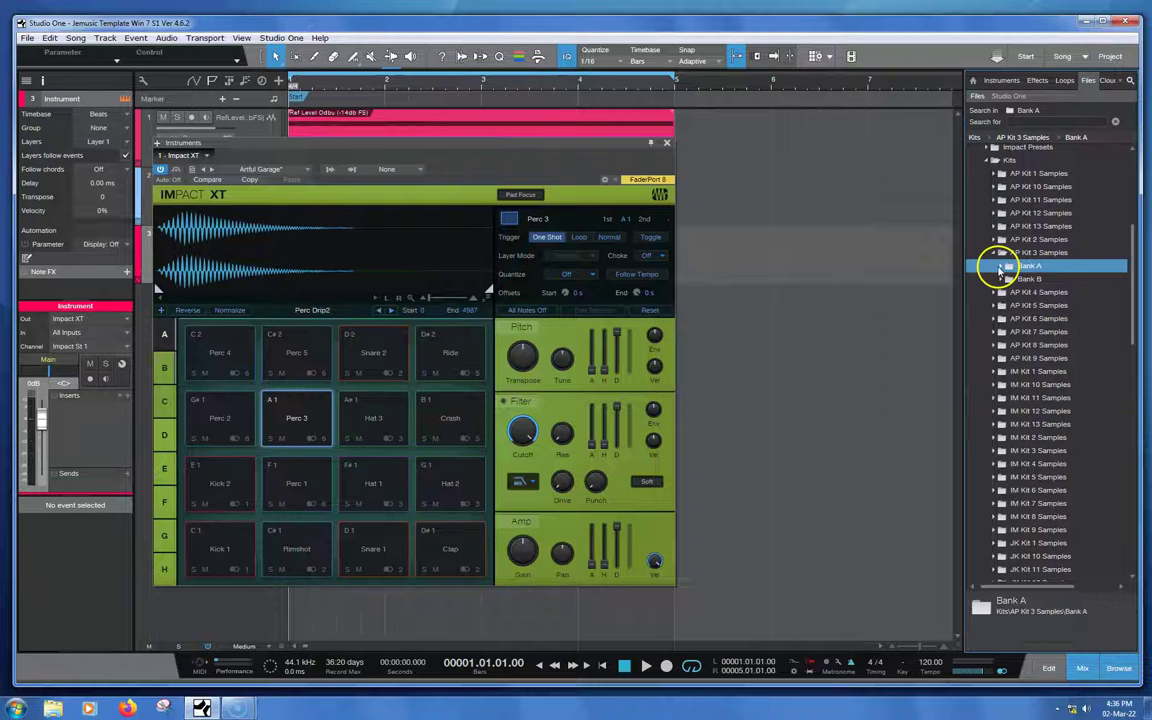
pyautogui.click(1001, 279)
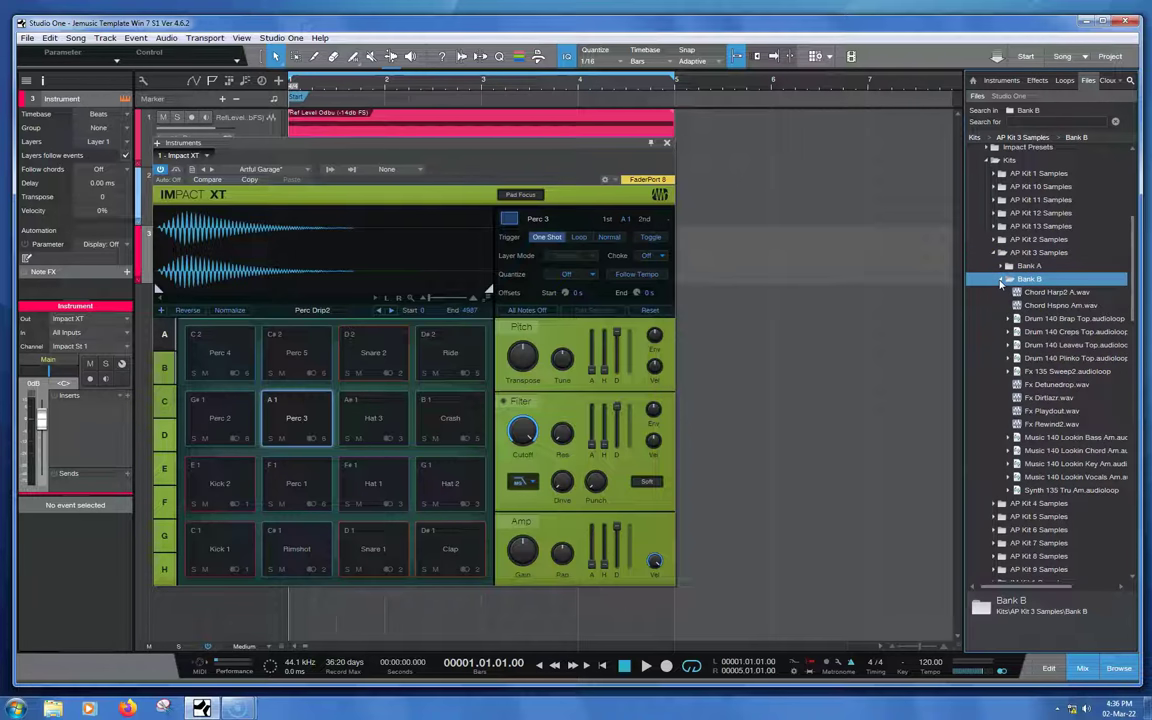
pyautogui.click(1001, 280)
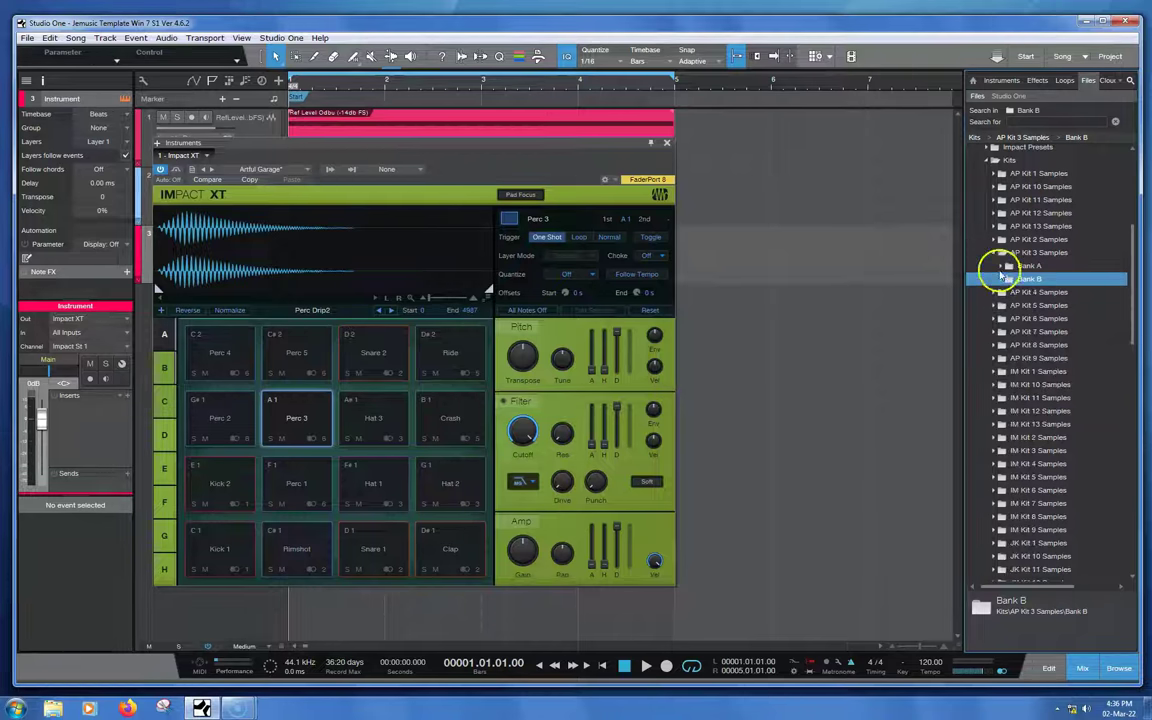
pyautogui.click(1001, 266)
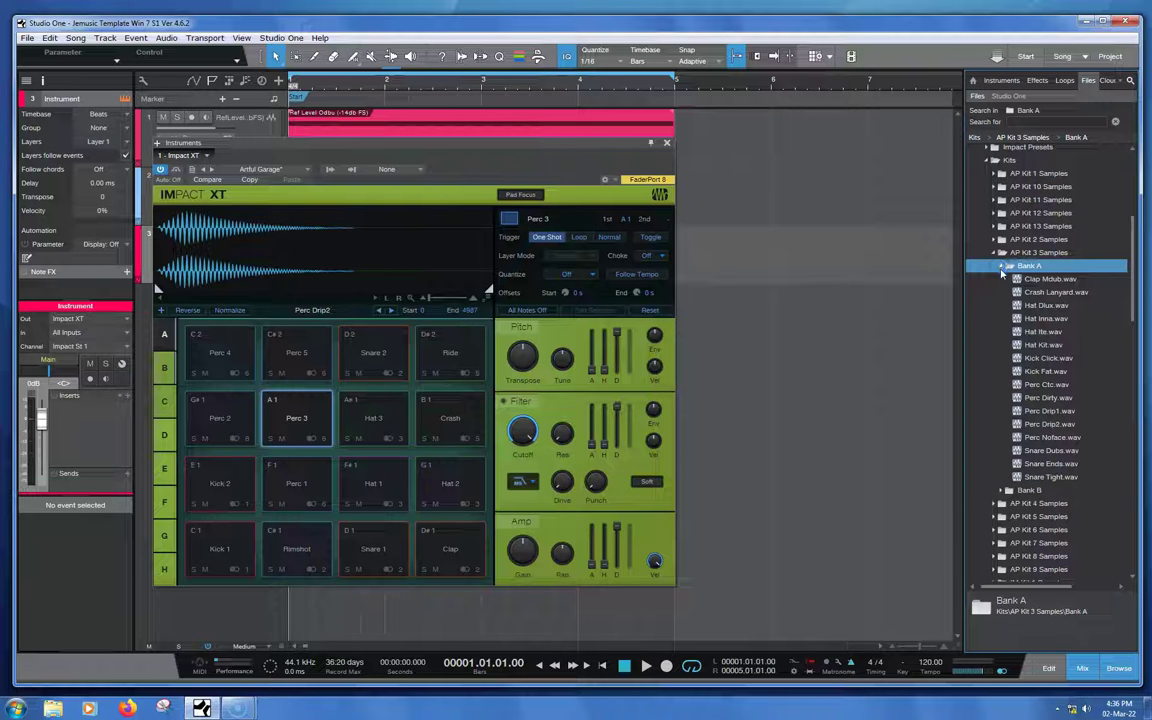
pyautogui.click(1020, 424)
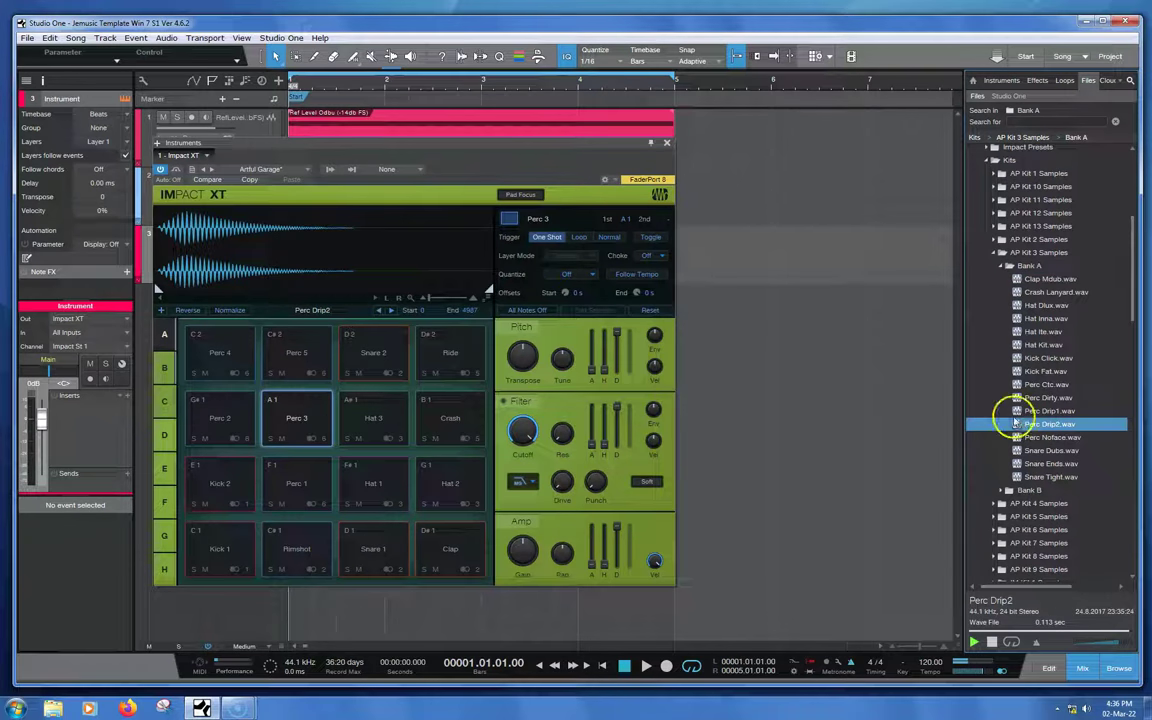
# Choose Show in Explorer for Perc Drip2.wav, then reopen and dismiss its options menu.
pyautogui.rightClick(1010, 425)
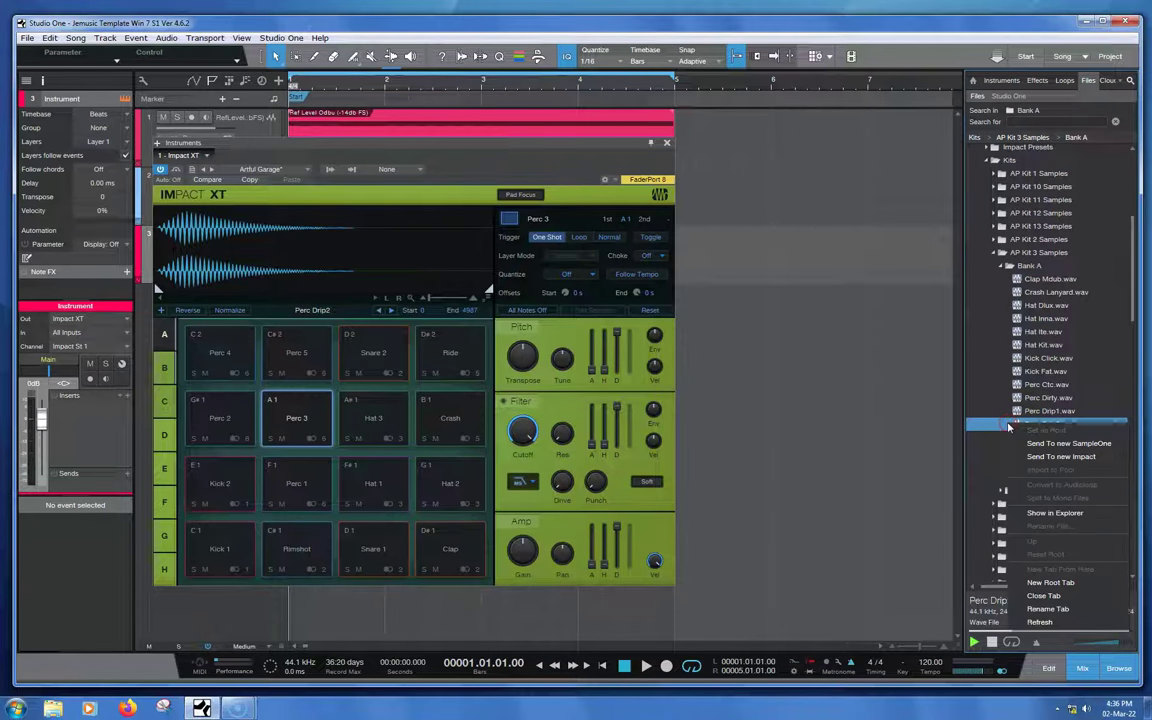
pyautogui.click(1073, 514)
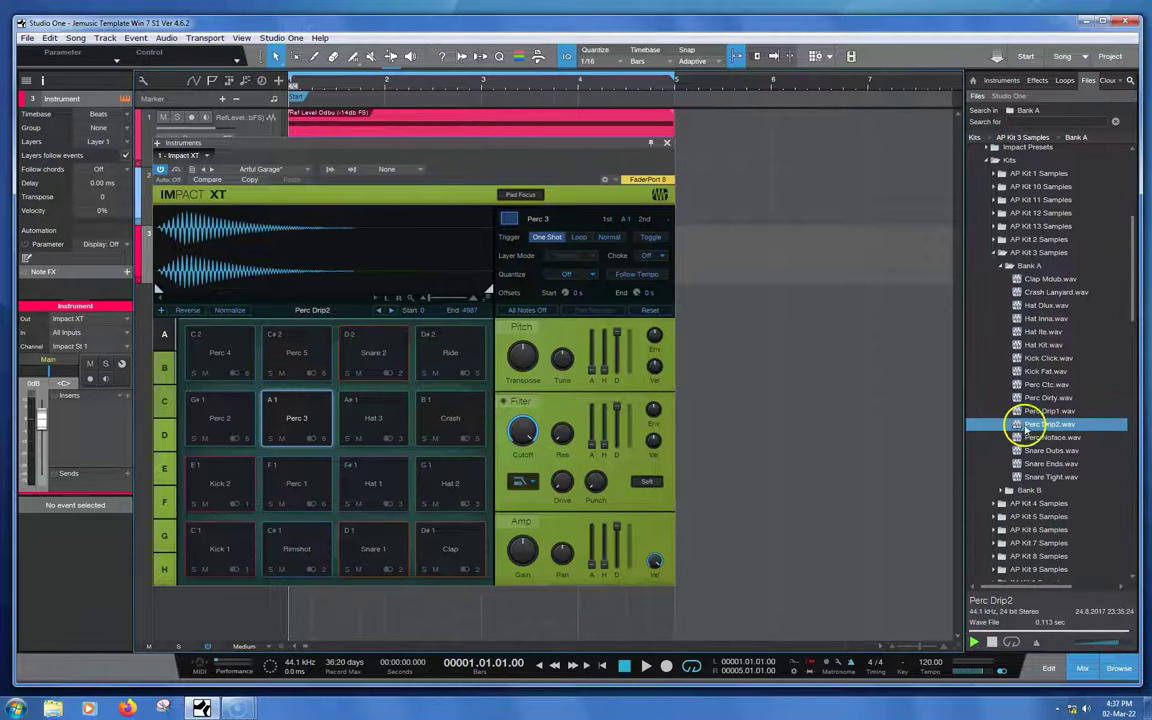
pyautogui.rightClick(1020, 425)
pyautogui.click(975, 432)
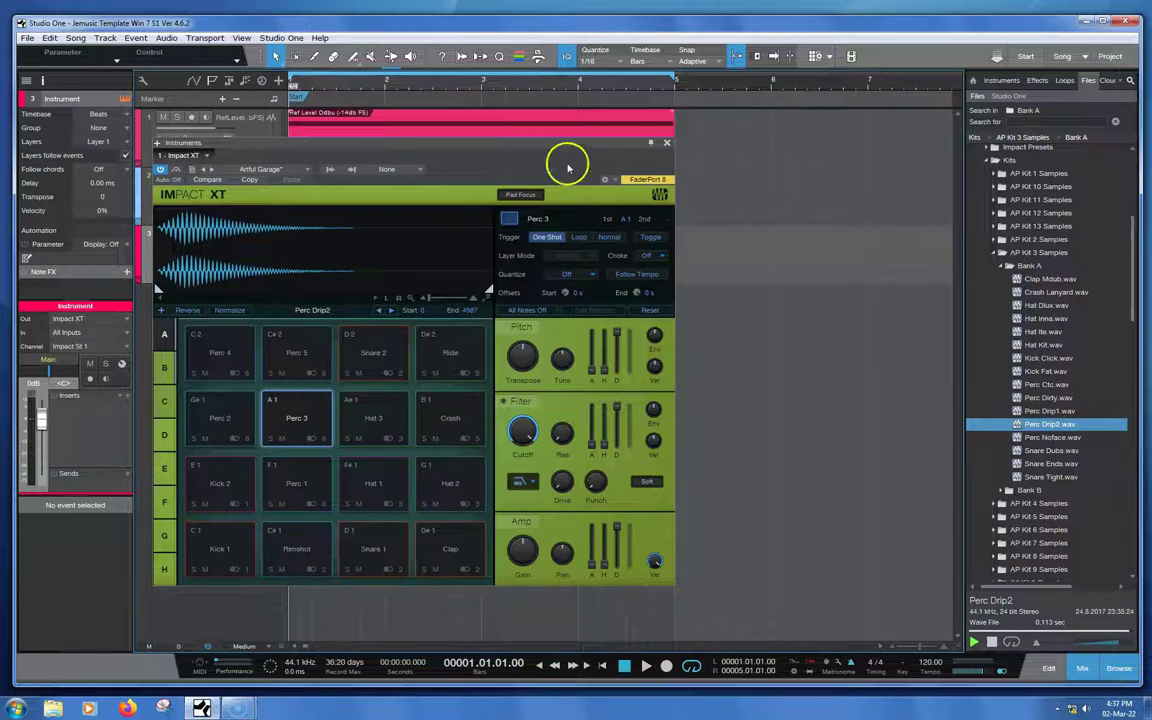
# Drag Perc Drip2.wav onto a new audio track and play it back to check.
pyautogui.click(558, 124)
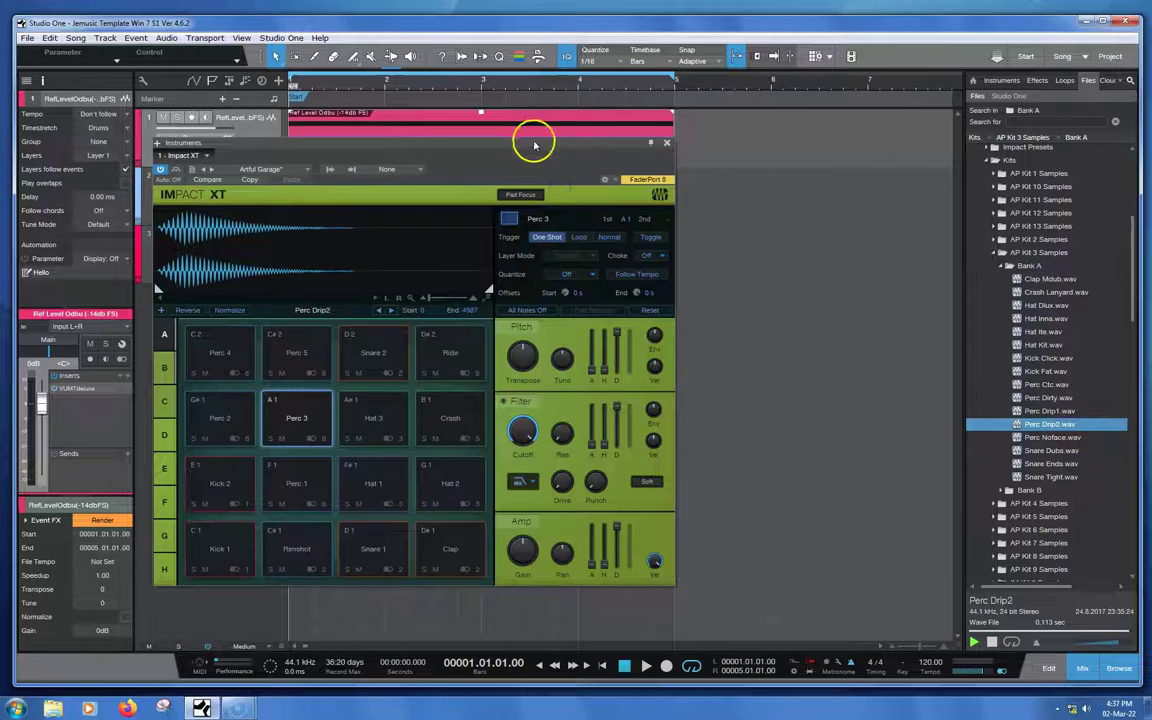
pyautogui.moveTo(536, 146); pyautogui.dragTo(458, 128)
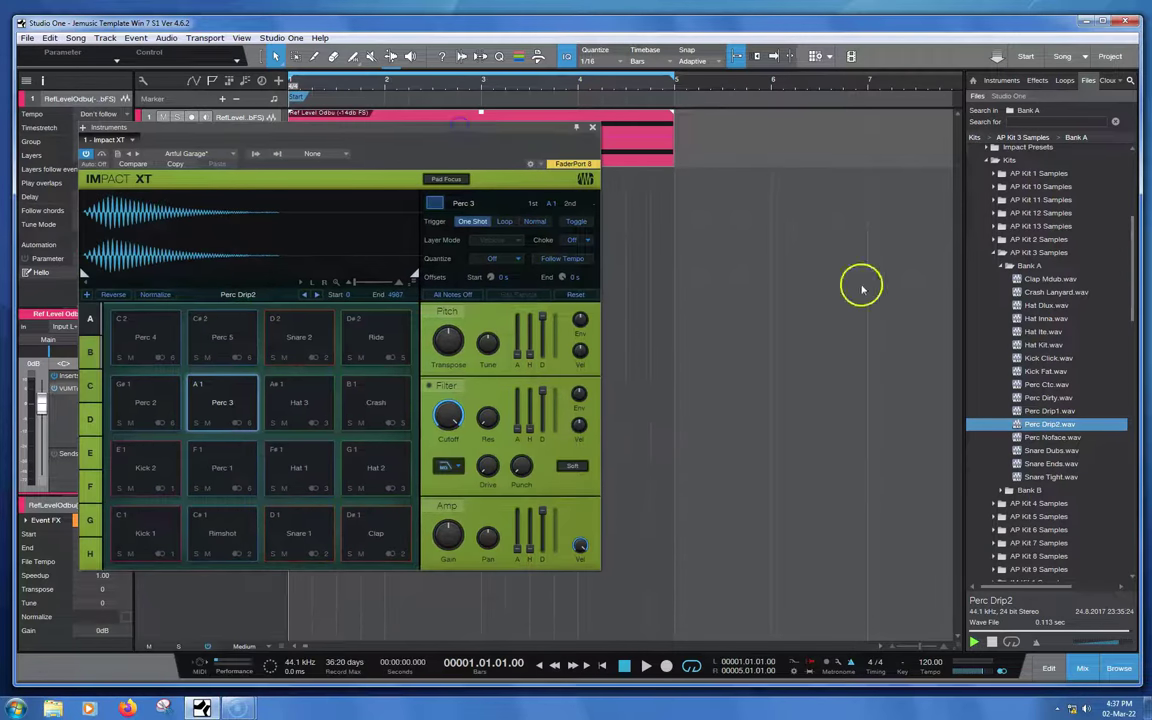
pyautogui.moveTo(1021, 427); pyautogui.dragTo(714, 204)
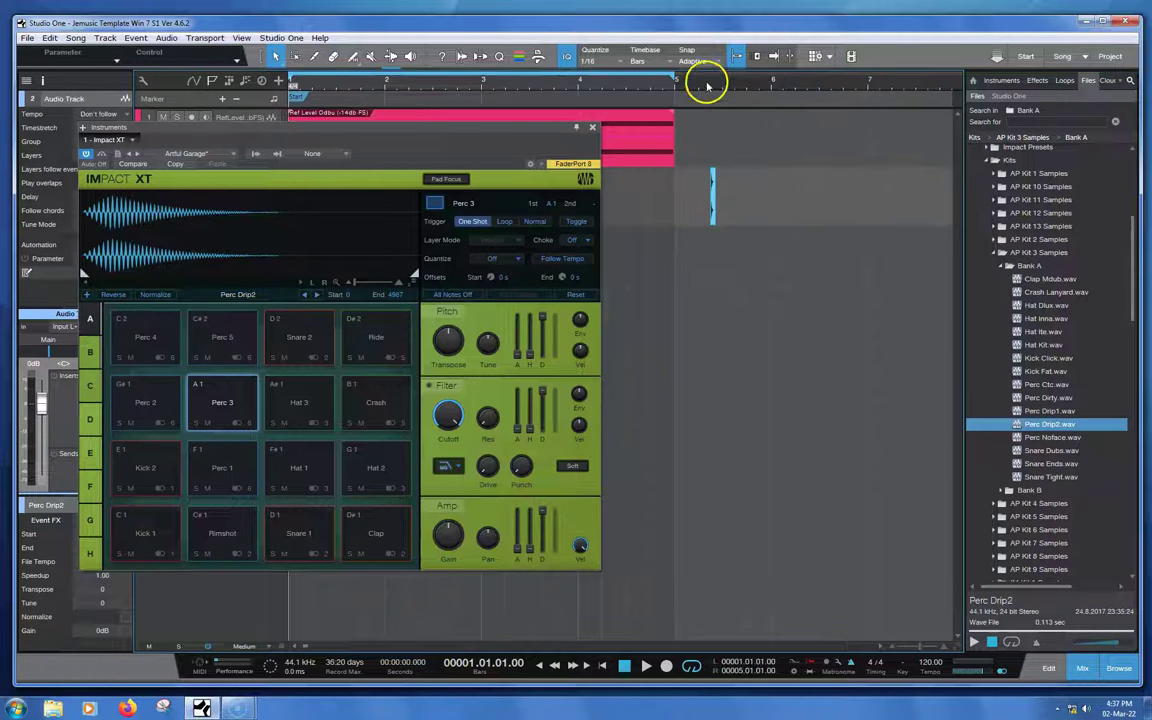
pyautogui.scroll(6, 700, 82)
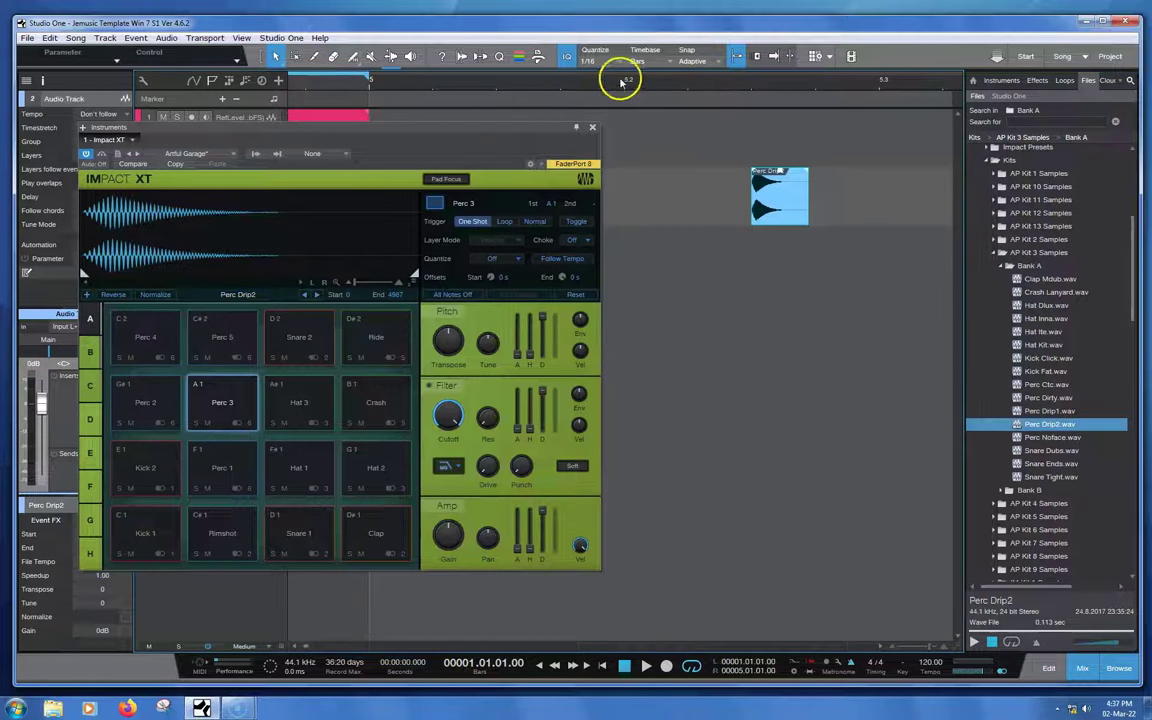
pyautogui.click(562, 80)
pyautogui.press('space')
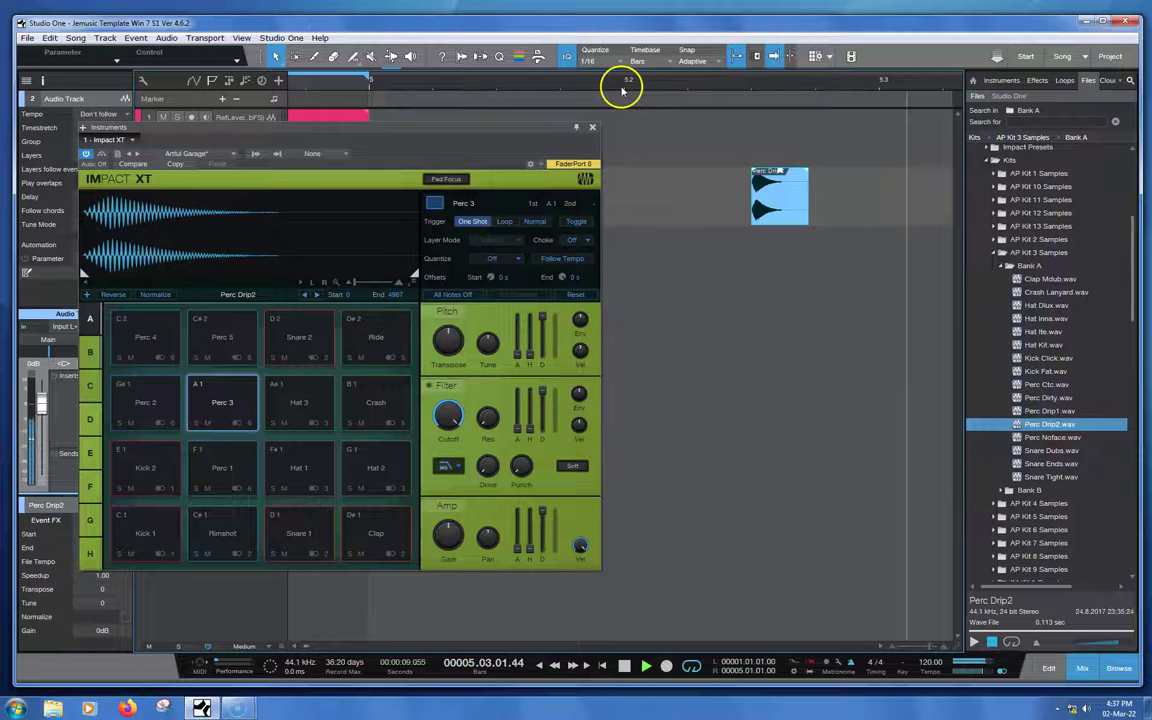
pyautogui.press('space')
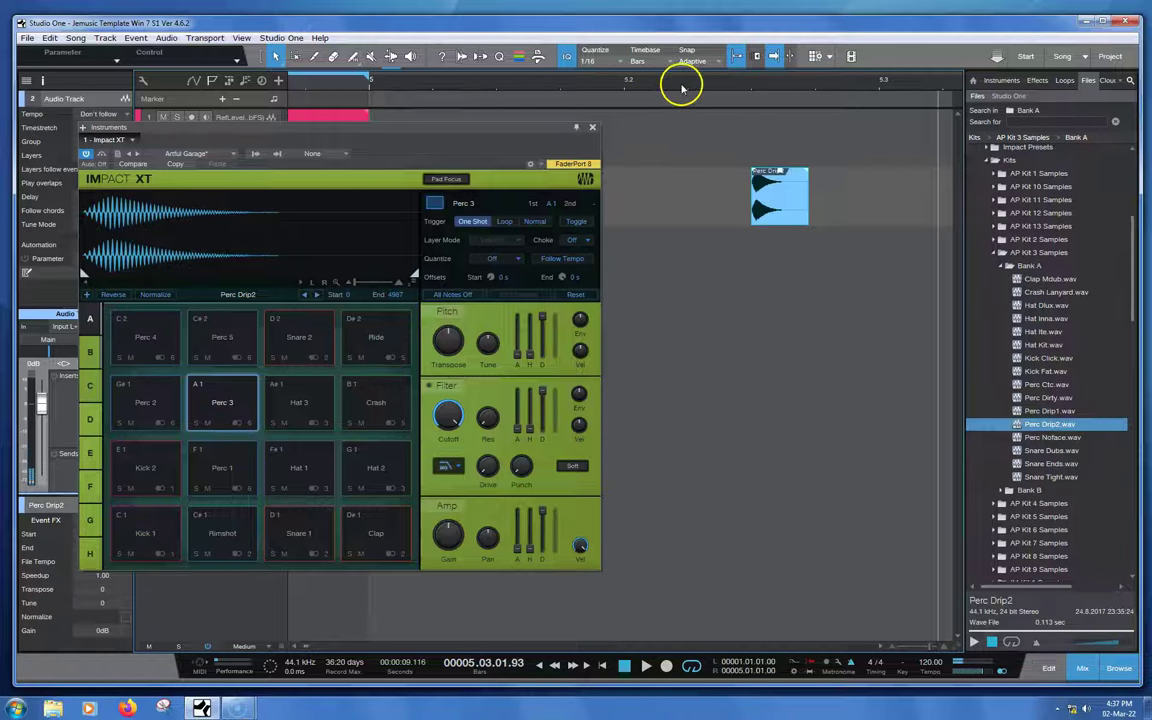
# Preview Kick Click.wav, place it after Perc Drip2 at bar 5.4.4, and show Impact XT bank B.
pyautogui.scroll(-3, 676, 82)
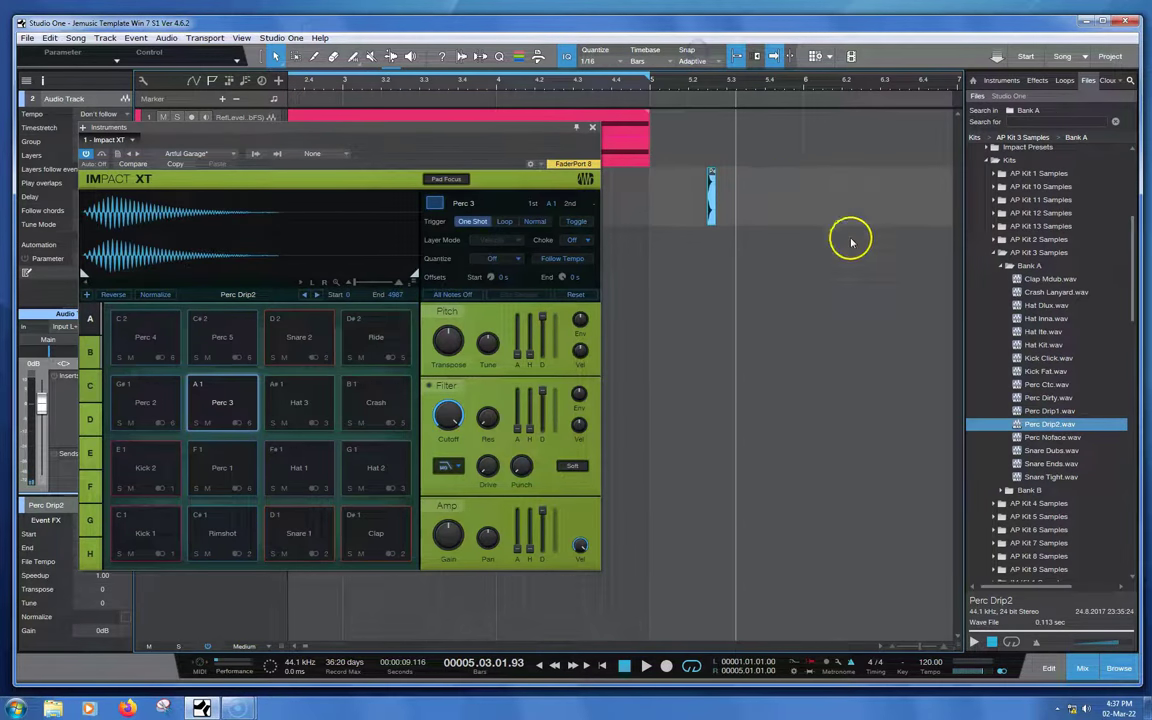
pyautogui.scroll(-1, 1030, 360)
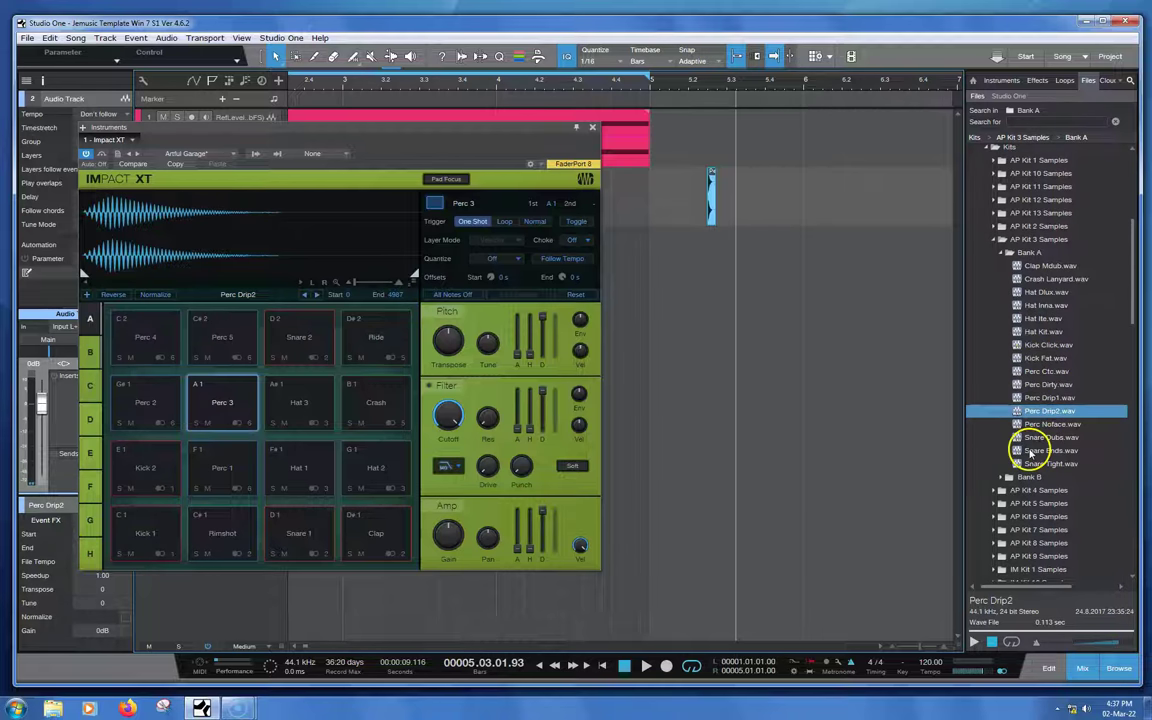
pyautogui.click(1016, 345)
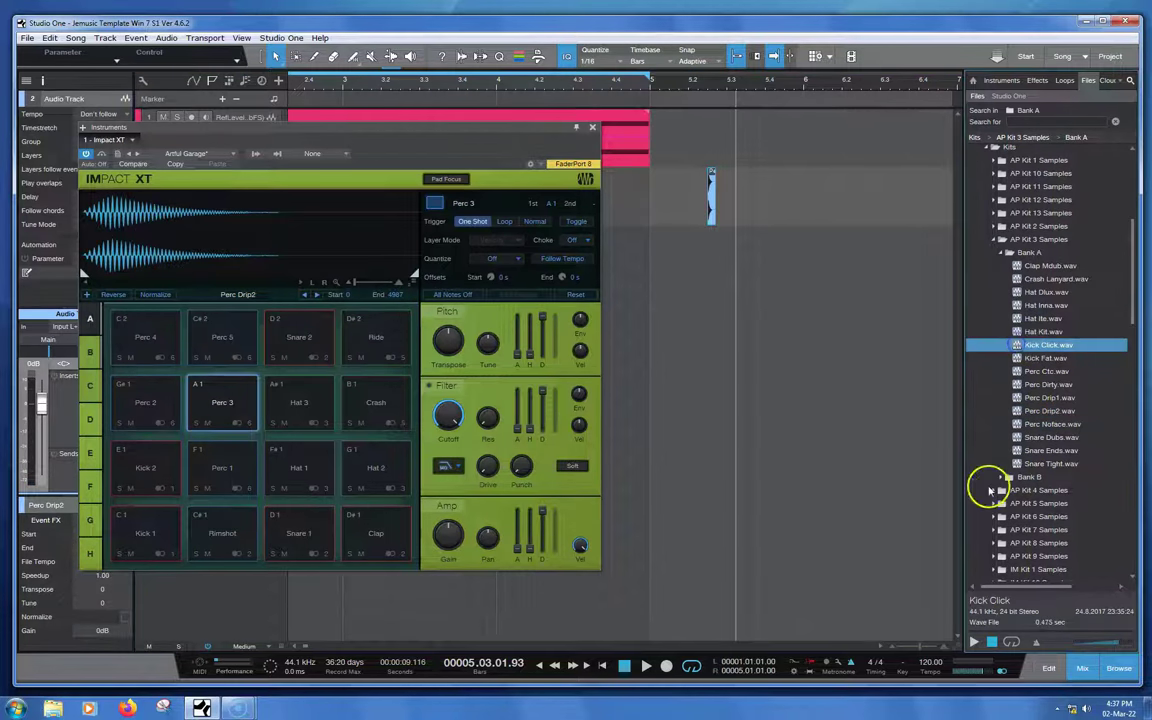
pyautogui.click(973, 642)
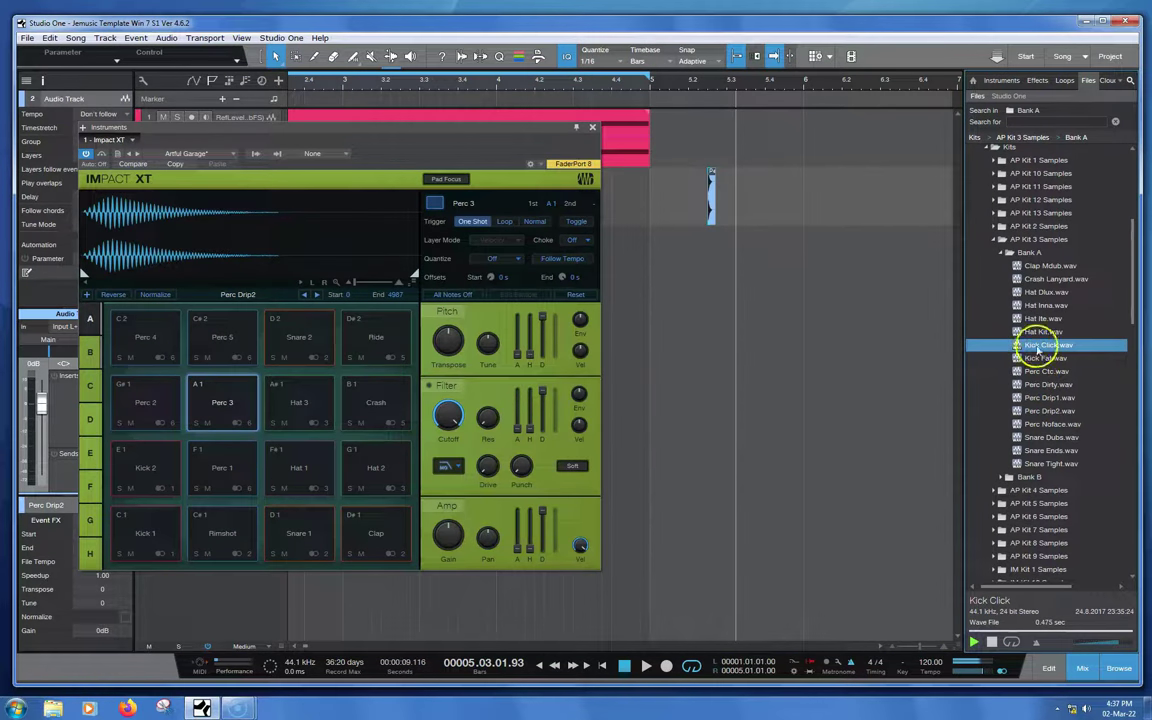
pyautogui.moveTo(1018, 343); pyautogui.dragTo(767, 213)
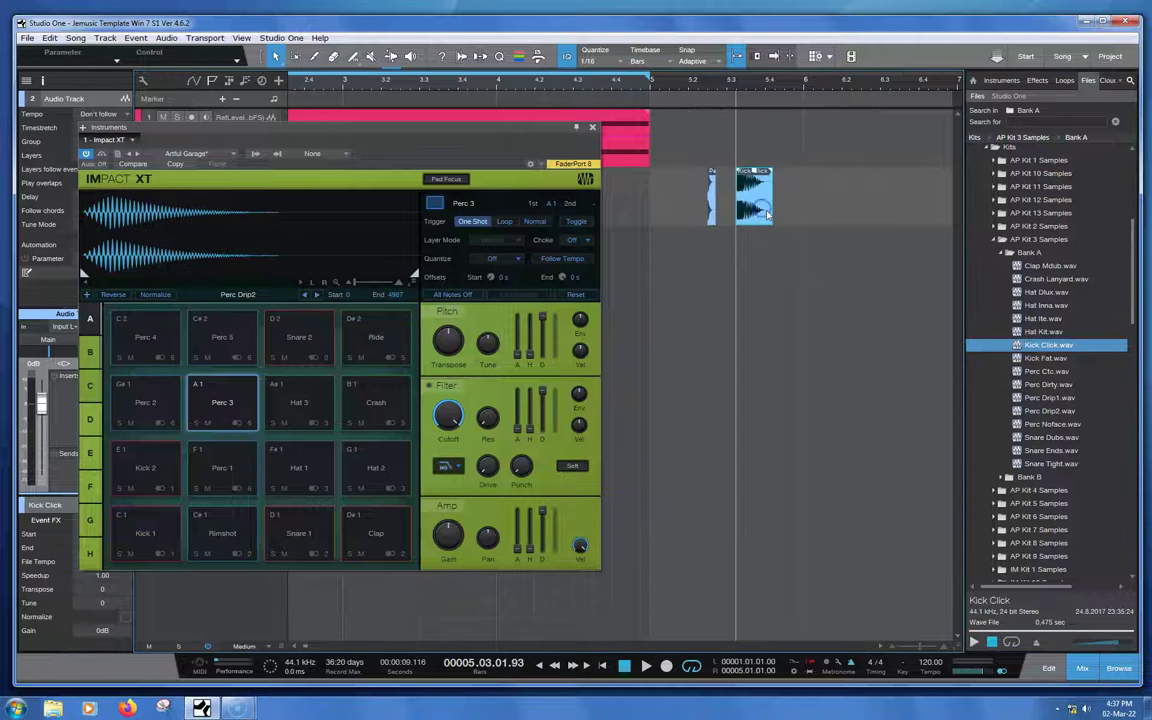
pyautogui.click(794, 84)
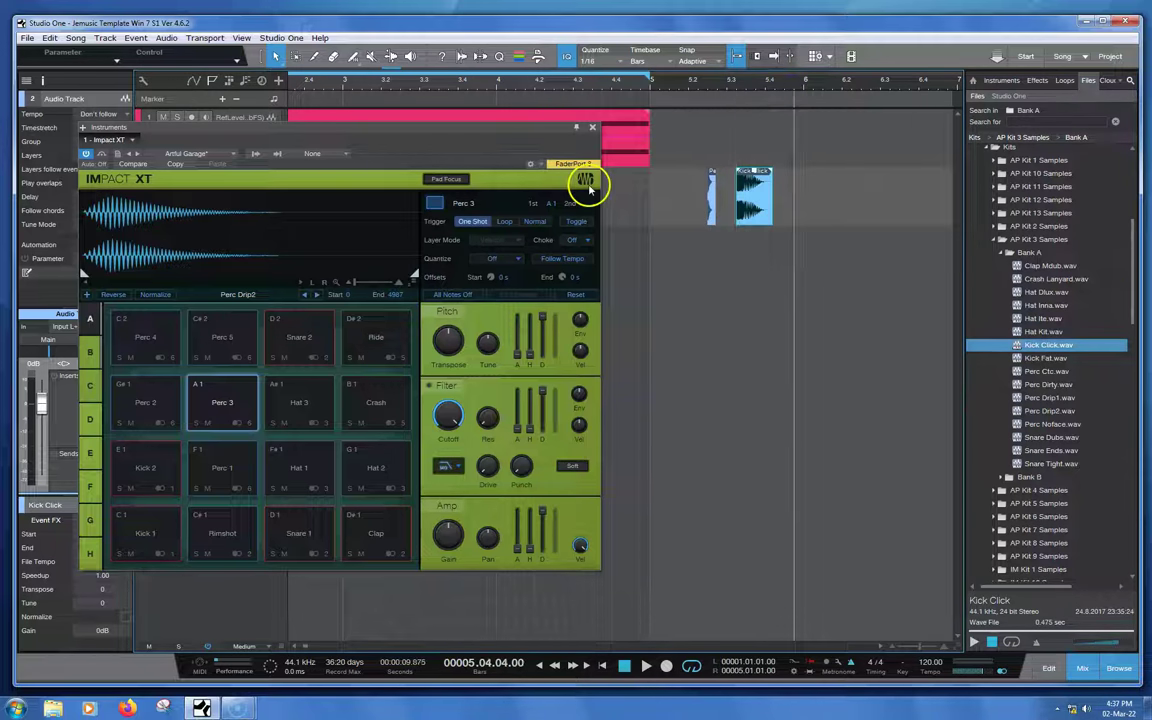
pyautogui.click(89, 352)
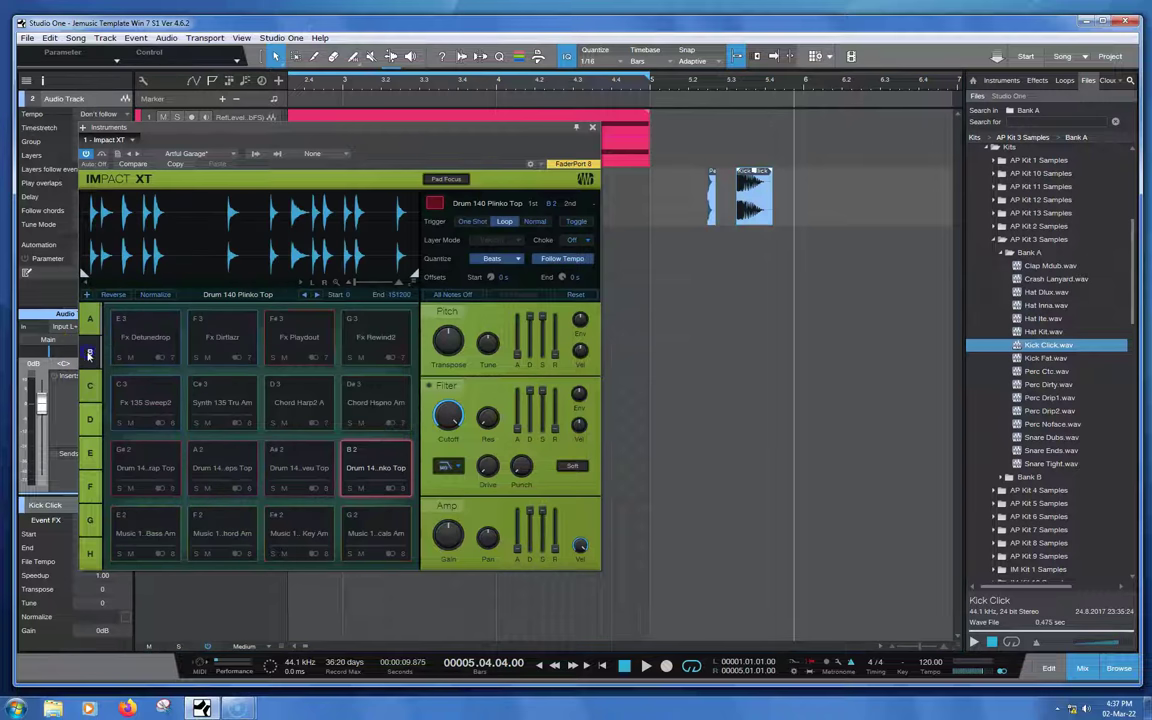
# Trigger pad B2, then open Bank B and preview Drum 140 Plinko Top.audioloop (140 BPM).
pyautogui.click(371, 460)
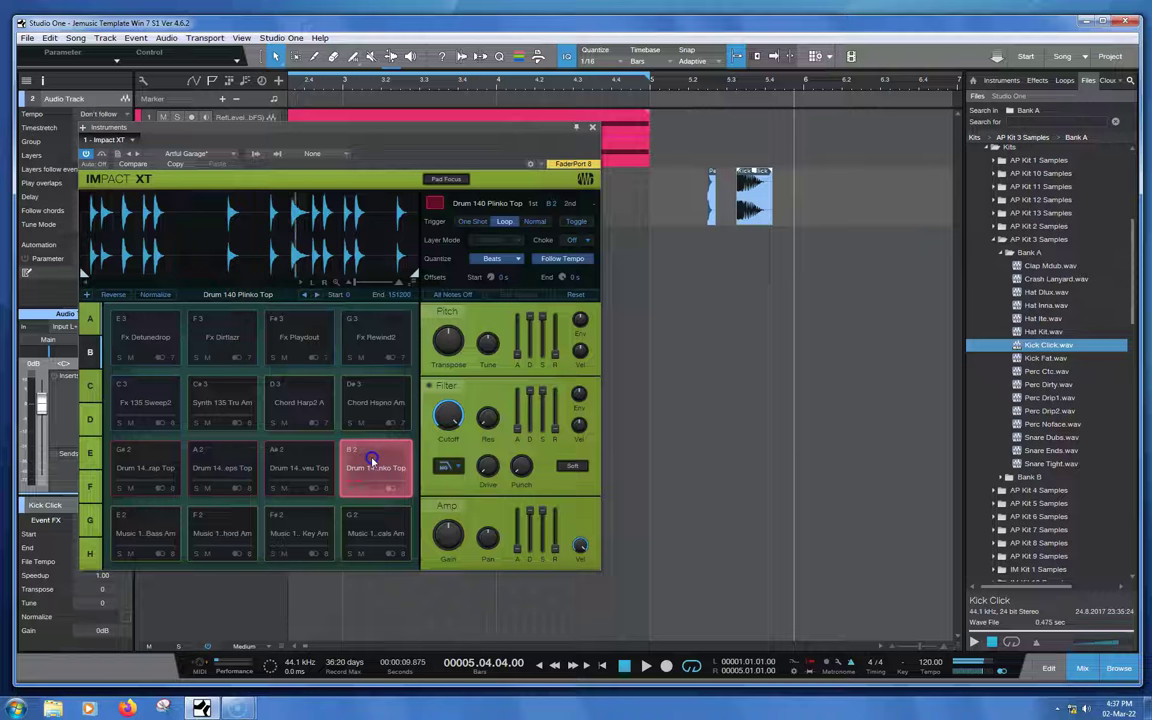
pyautogui.moveTo(371, 460); pyautogui.dragTo(371, 462)
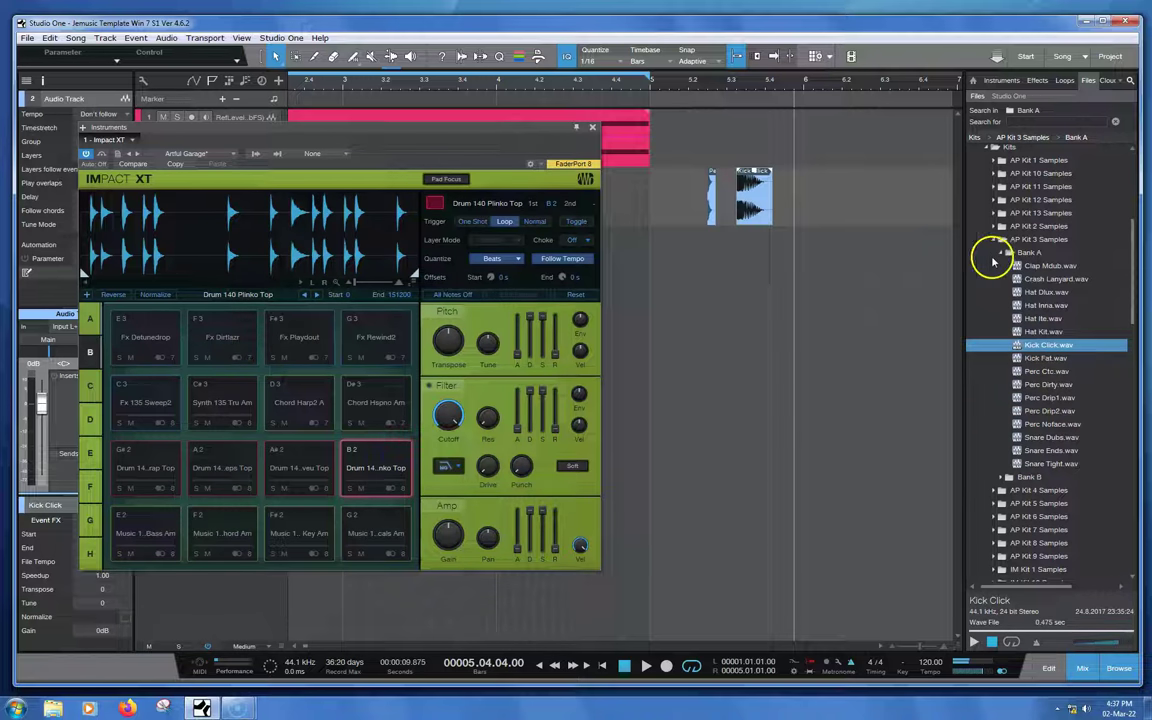
pyautogui.click(999, 253)
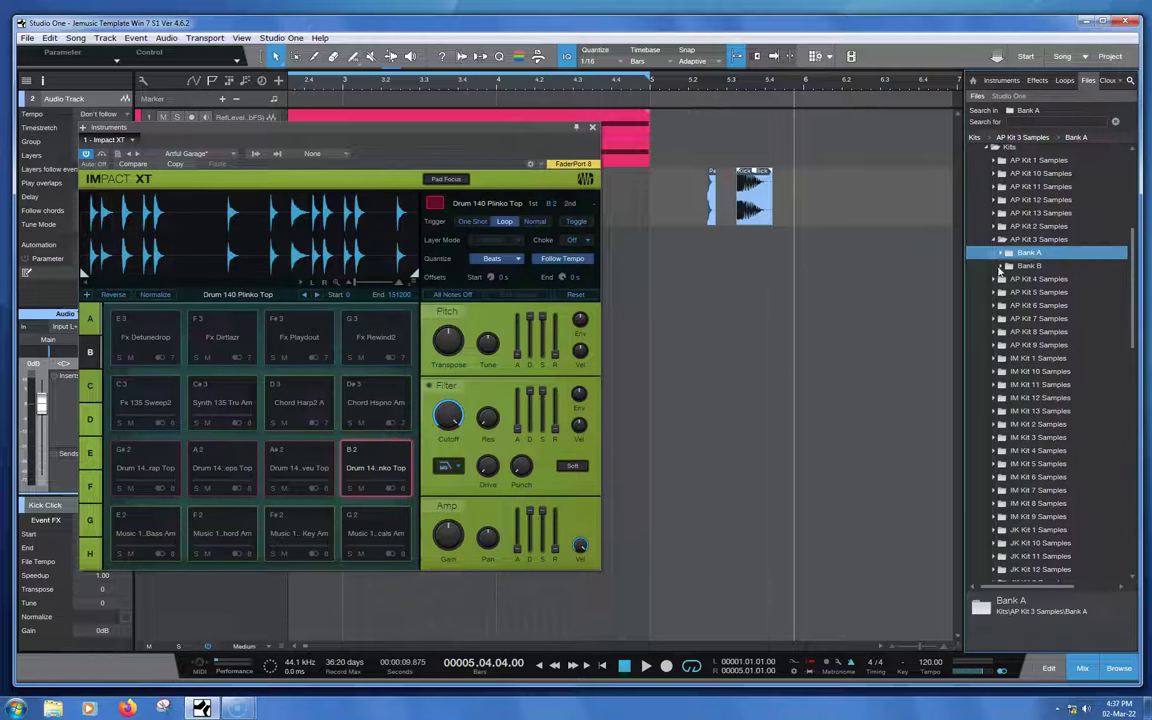
pyautogui.click(999, 267)
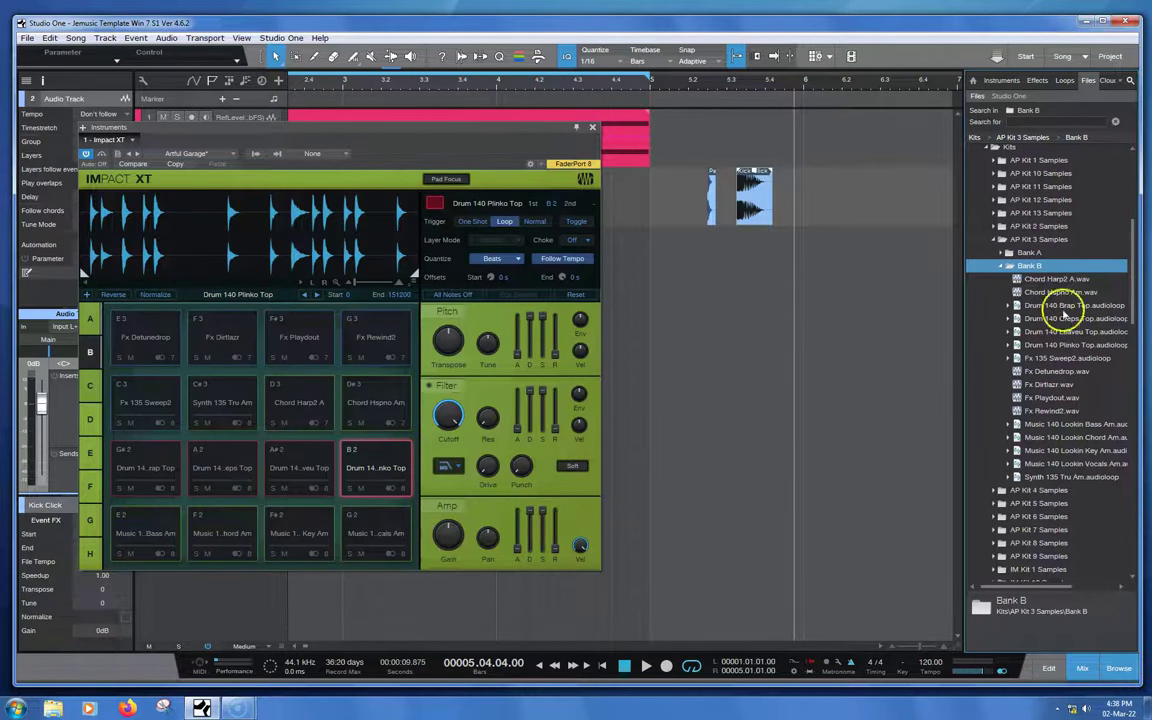
pyautogui.click(1057, 346)
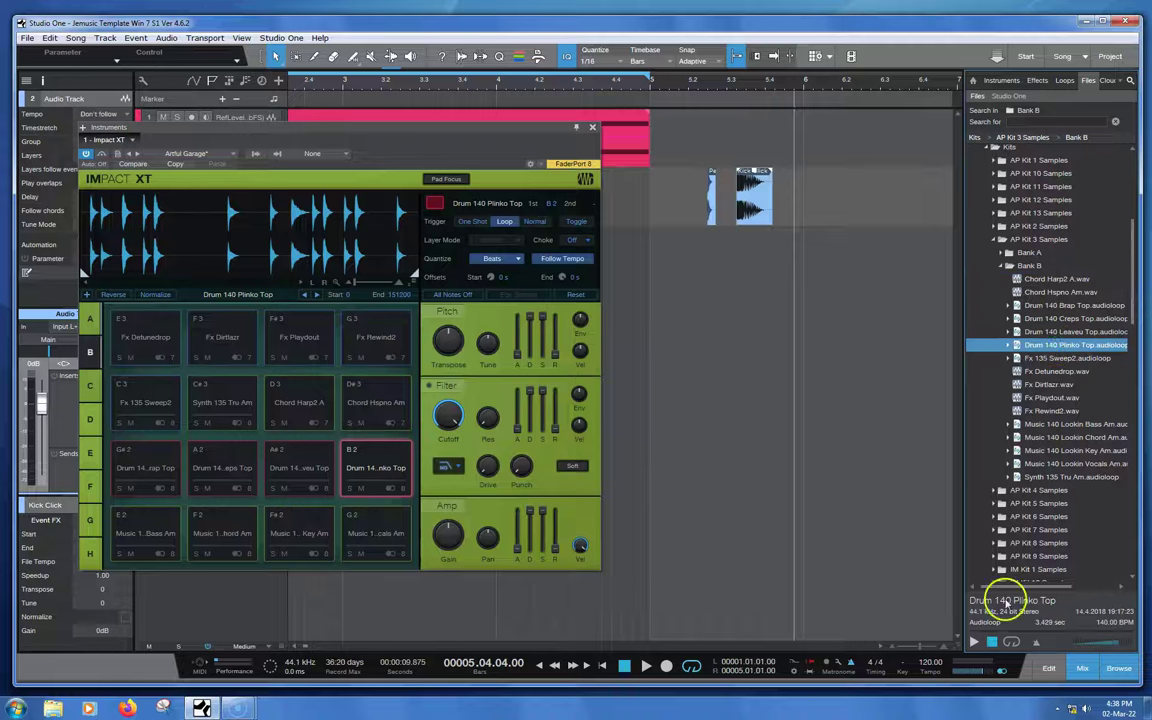
pyautogui.click(975, 644)
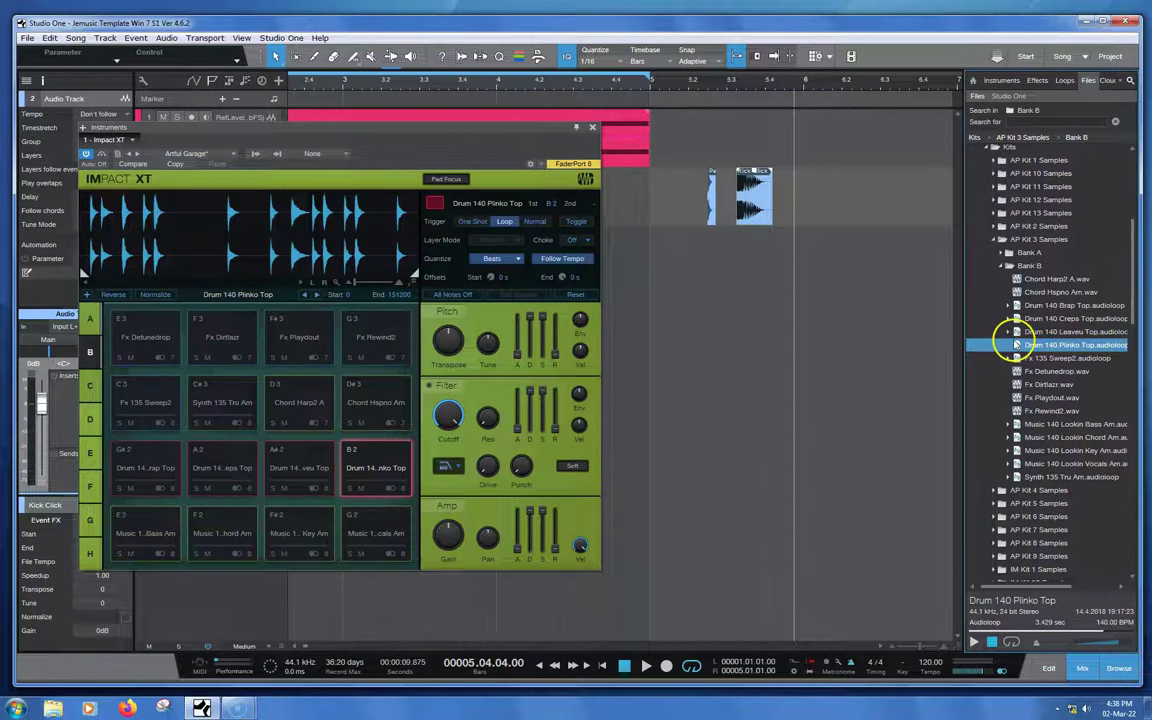
# Drop the Drum 140 Plinko Top loop onto the audio track at bar 6.
pyautogui.rightClick(1019, 348)
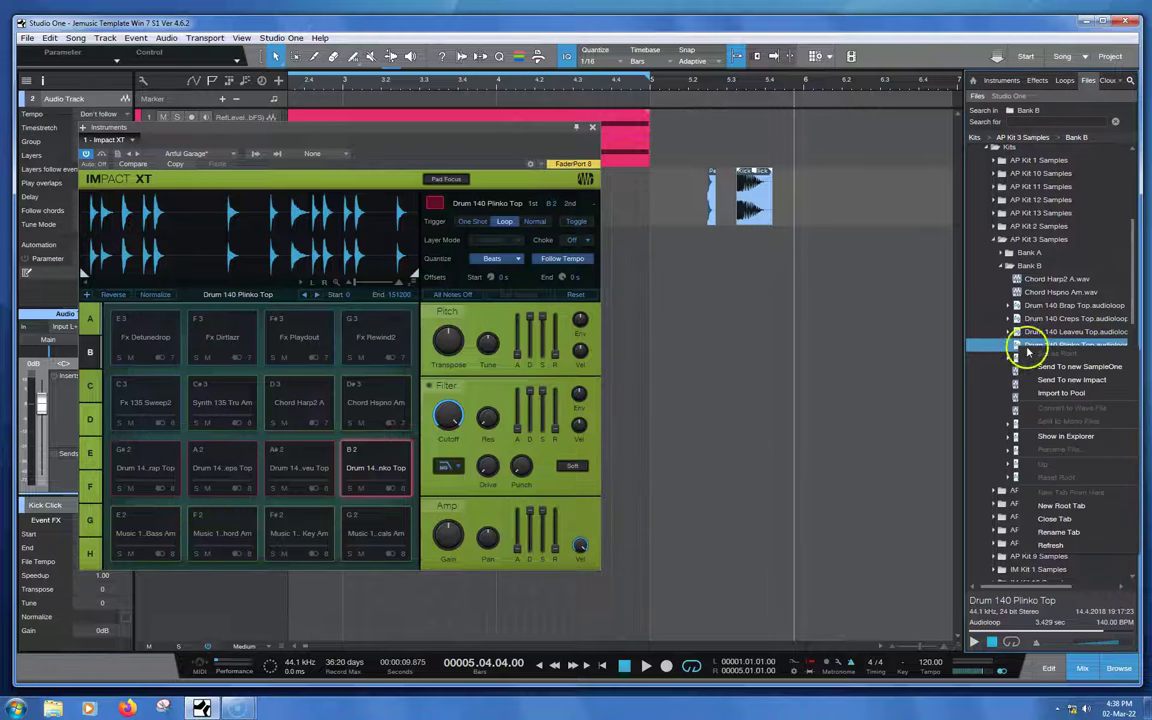
pyautogui.click(1019, 345)
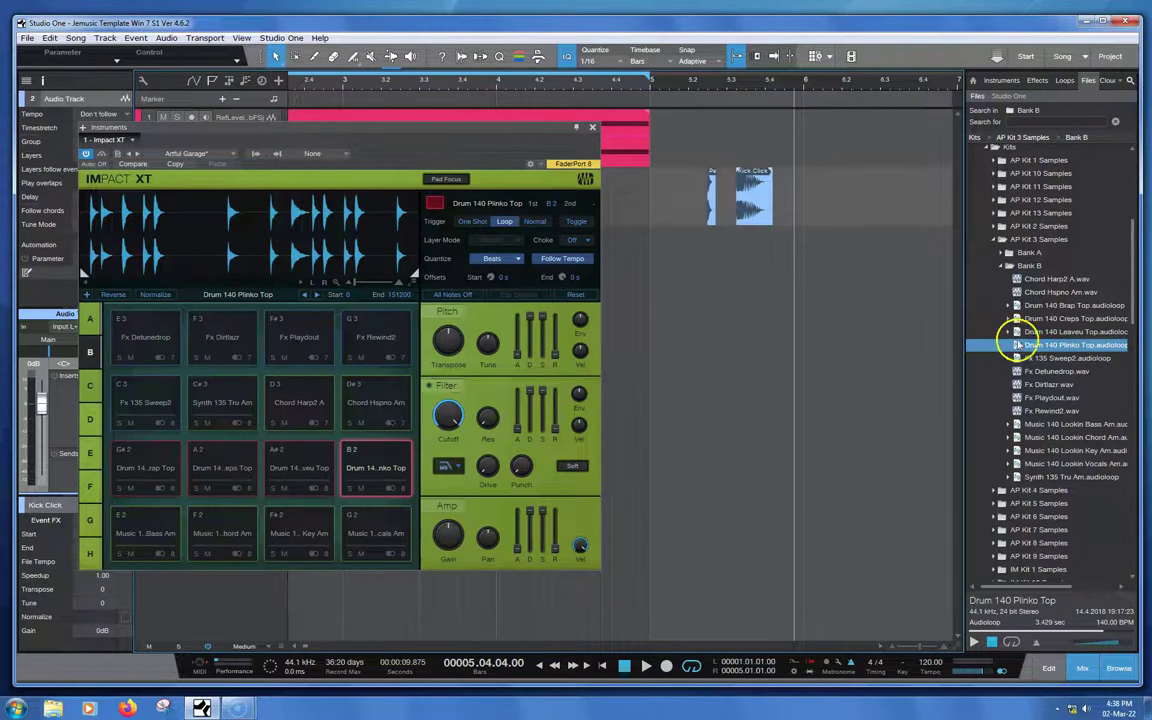
pyautogui.moveTo(1017, 345); pyautogui.dragTo(842, 197)
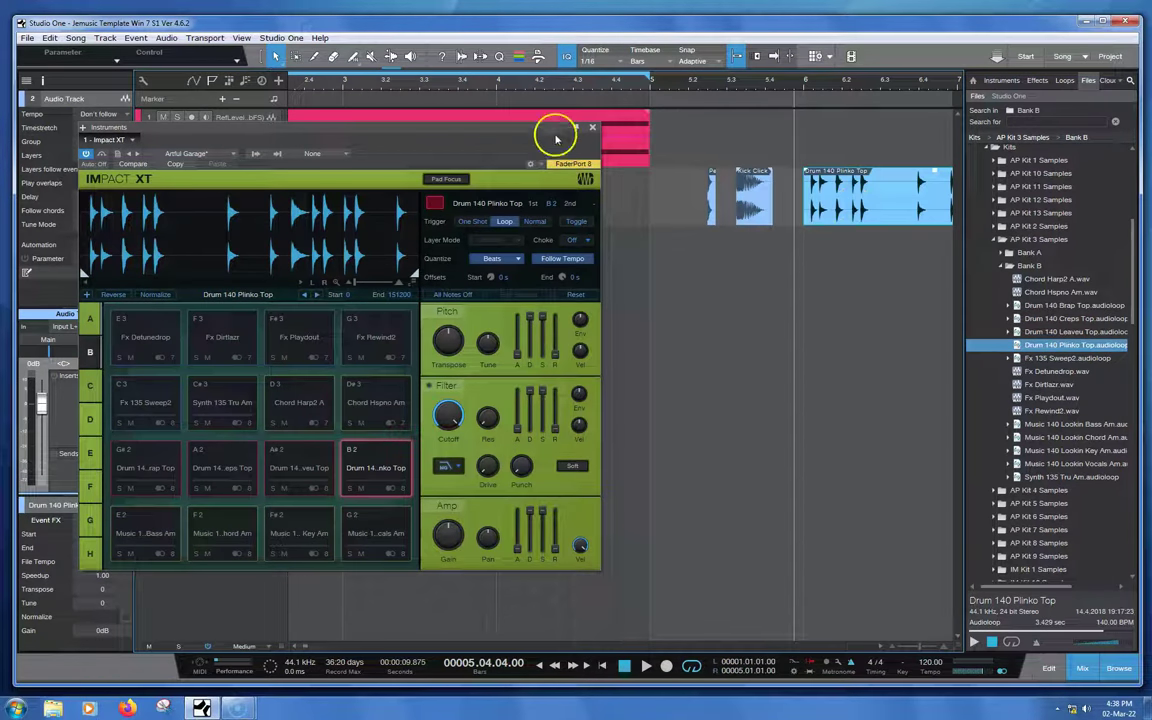
# Play the arrangement from bar 5.2 and move the Impact XT window aside.
pyautogui.moveTo(483, 131); pyautogui.dragTo(389, 134)
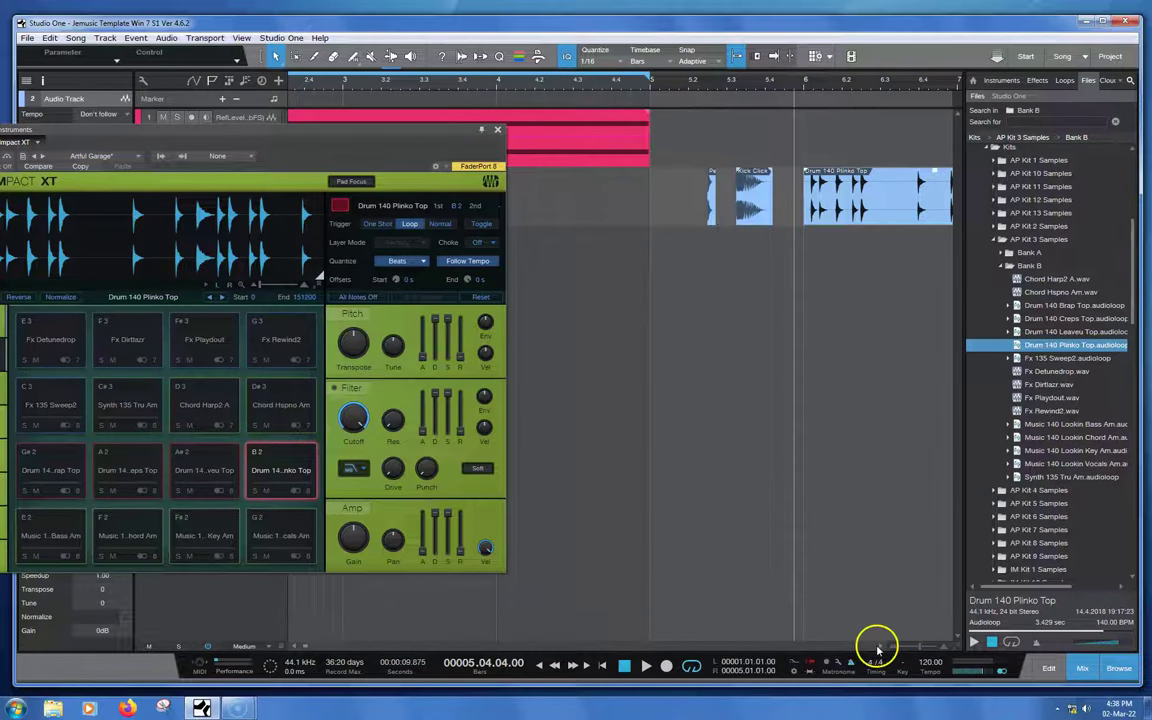
pyautogui.moveTo(874, 643); pyautogui.dragTo(880, 645)
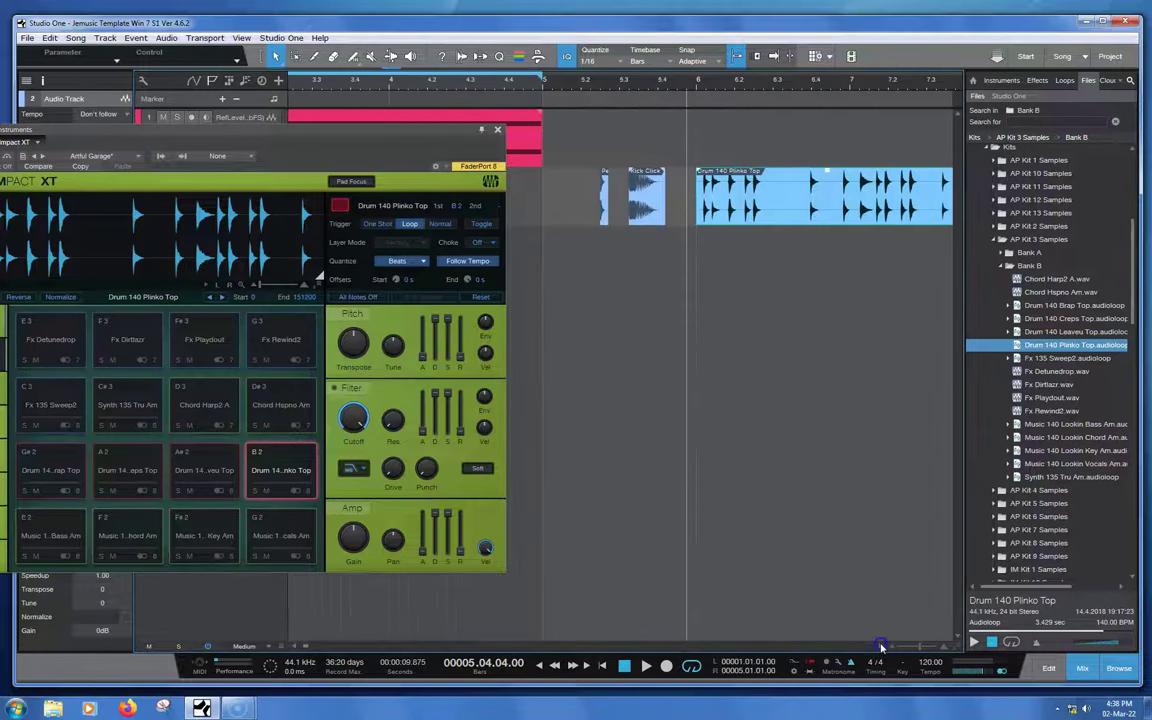
pyautogui.click(585, 82)
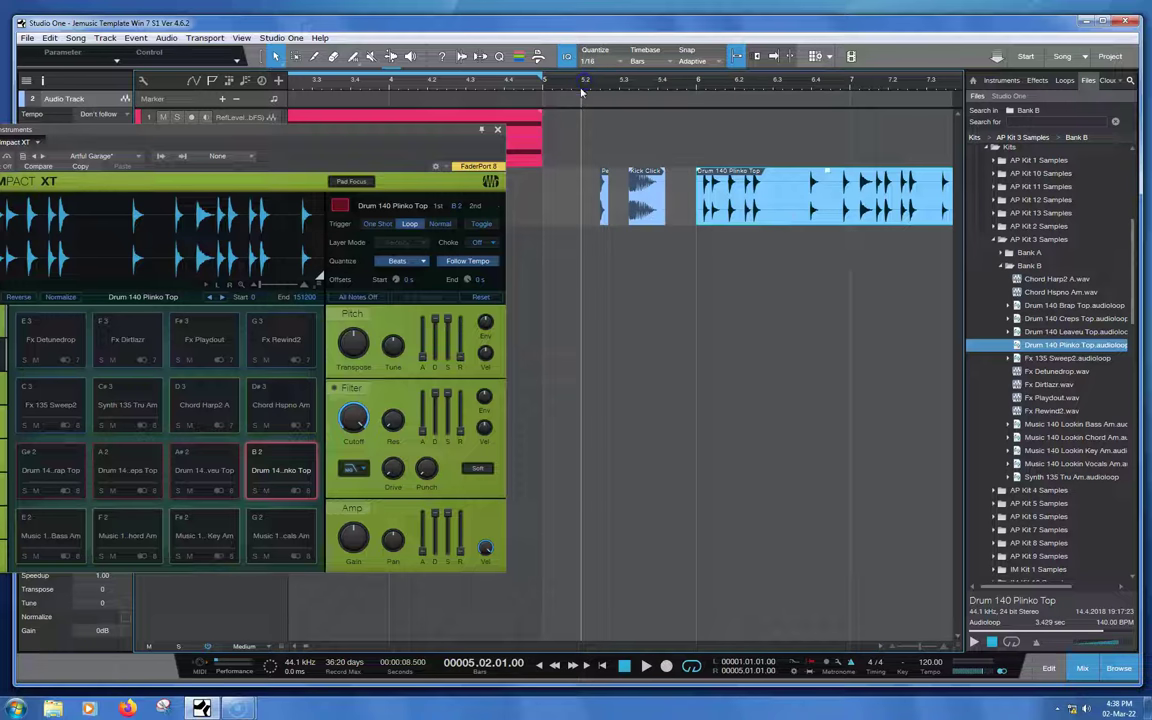
pyautogui.press('space')
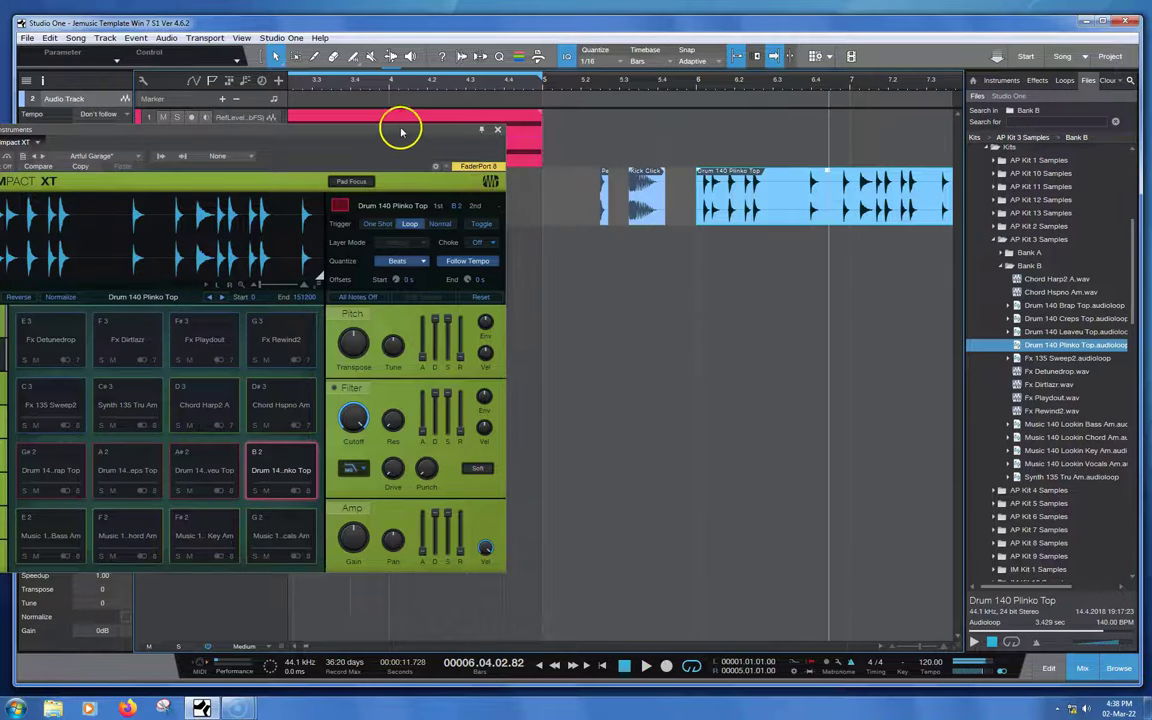
pyautogui.moveTo(398, 128); pyautogui.dragTo(760, 270)
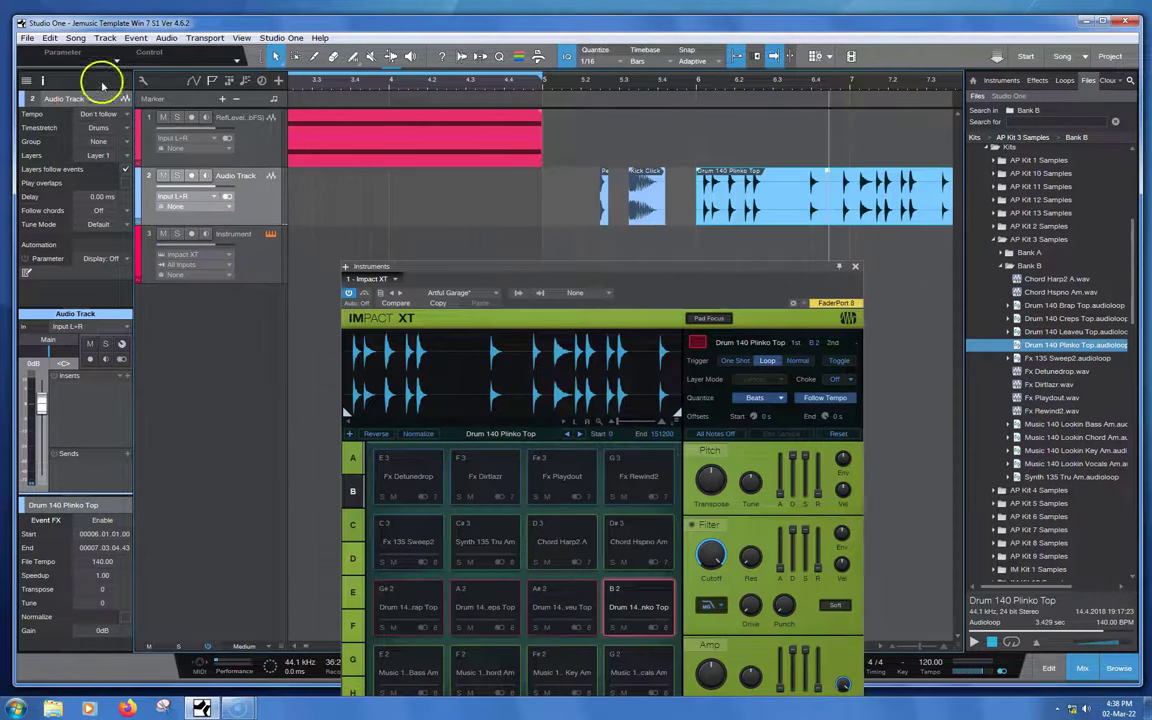
# Set the audio track's Tempo mode to Timestretch in the Inspector.
pyautogui.click(127, 115)
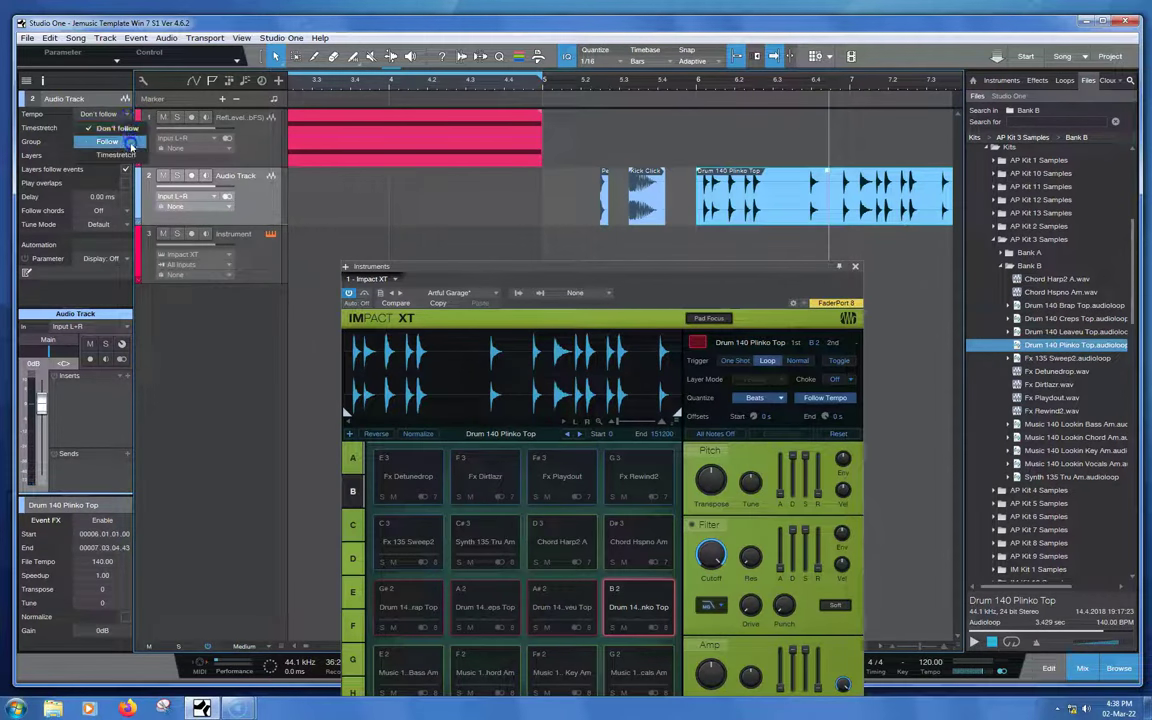
pyautogui.click(127, 155)
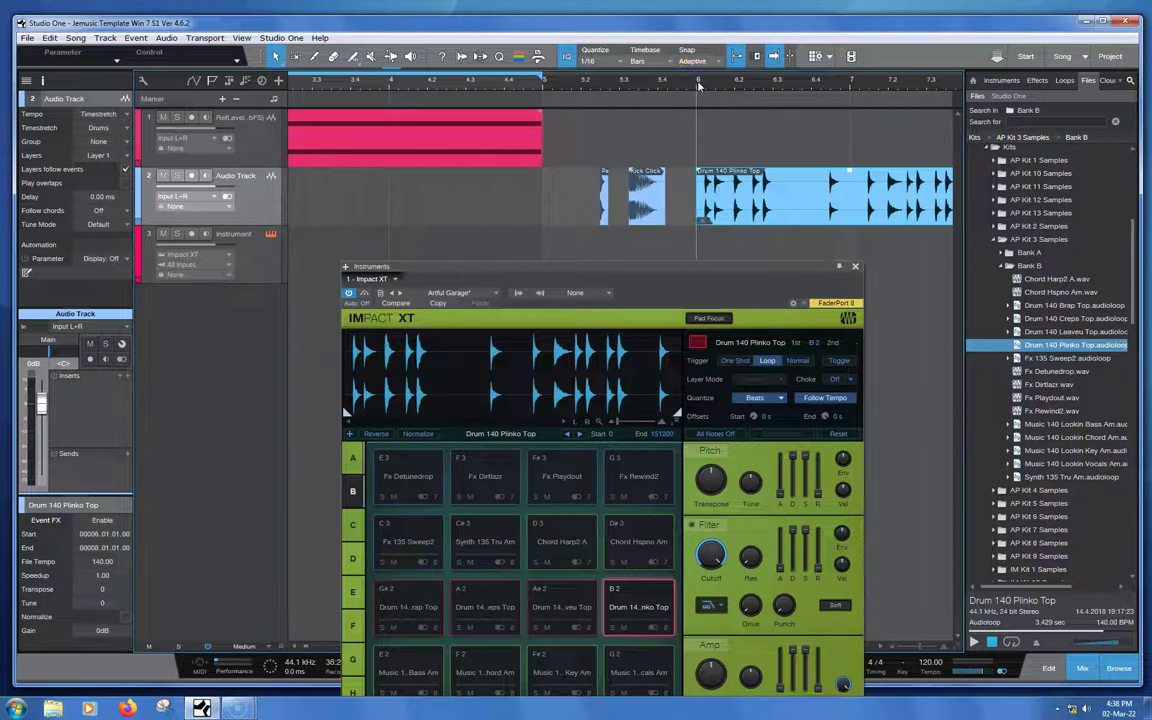
pyautogui.click(698, 86)
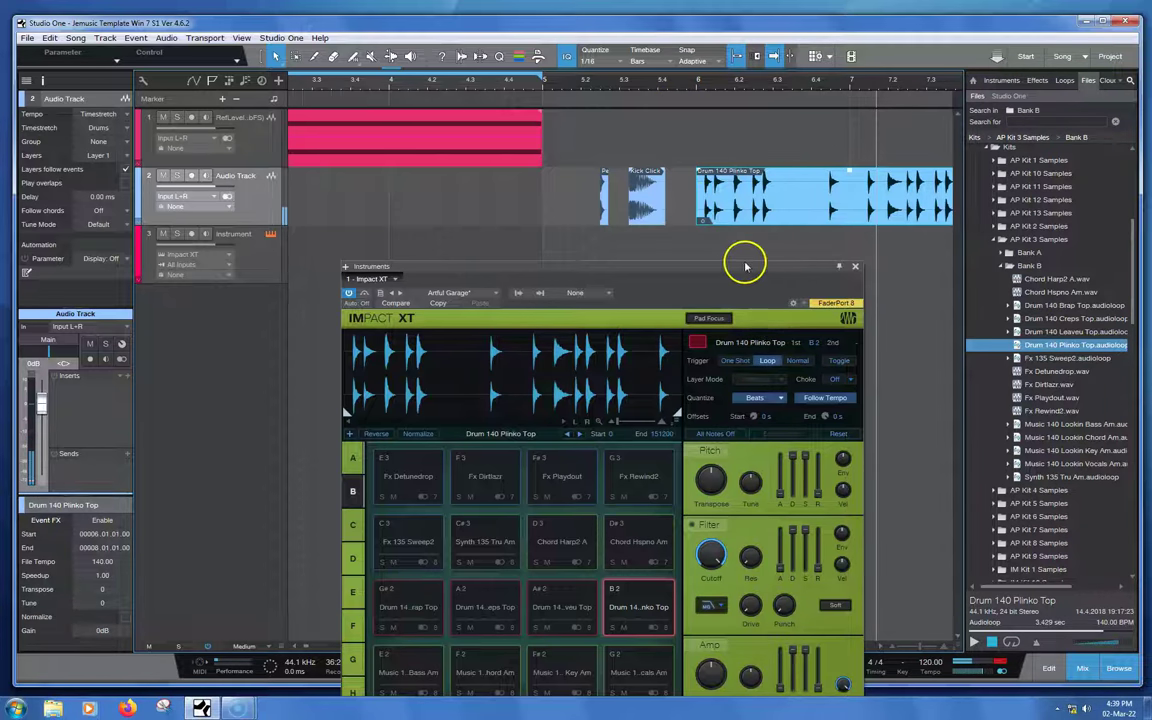
# Collapse the AP Kit 3 Samples folder and close the Impact XT window.
pyautogui.moveTo(745, 266); pyautogui.dragTo(521, 271)
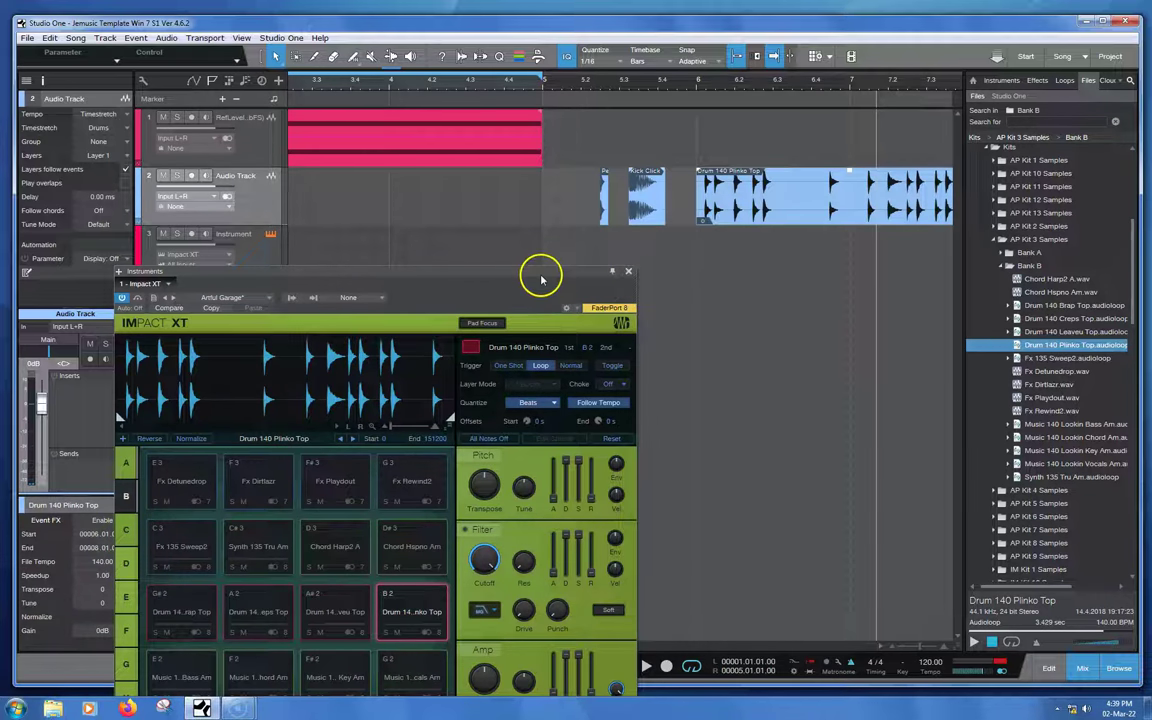
pyautogui.moveTo(537, 271); pyautogui.dragTo(460, 252)
pyautogui.moveTo(676, 95); pyautogui.dragTo(655, 103)
pyautogui.moveTo(650, 83); pyautogui.dragTo(646, 75)
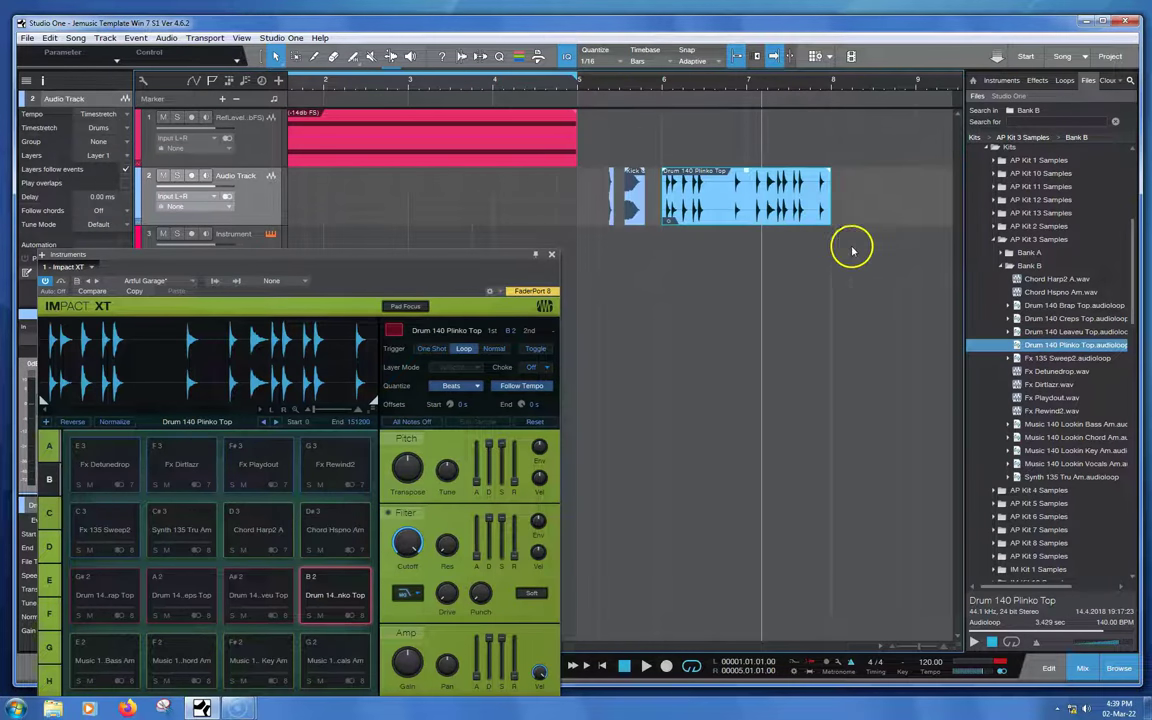
pyautogui.click(995, 240)
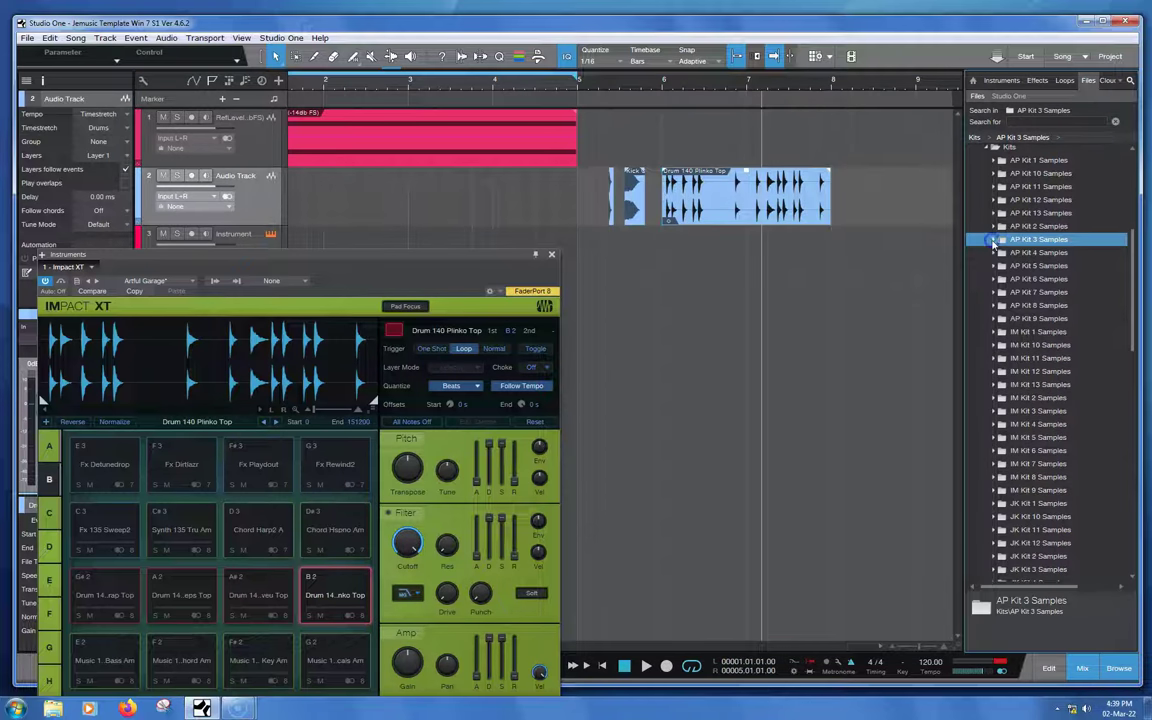
pyautogui.moveTo(452, 255); pyautogui.dragTo(441, 202)
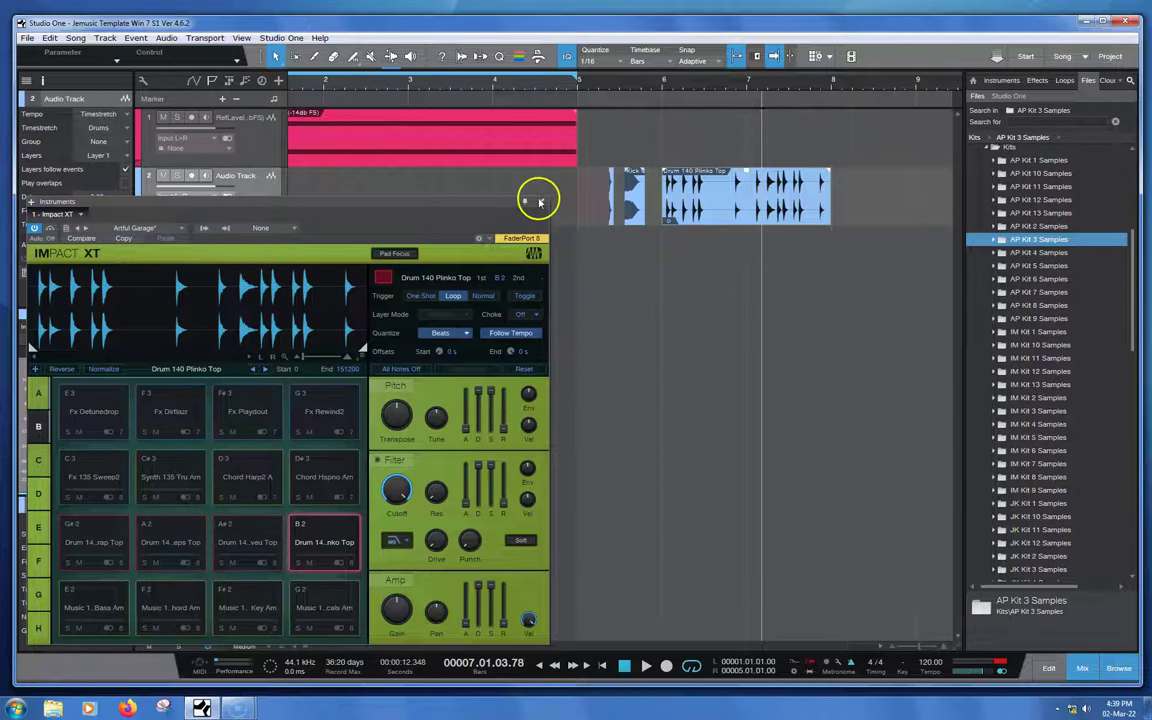
pyautogui.click(541, 202)
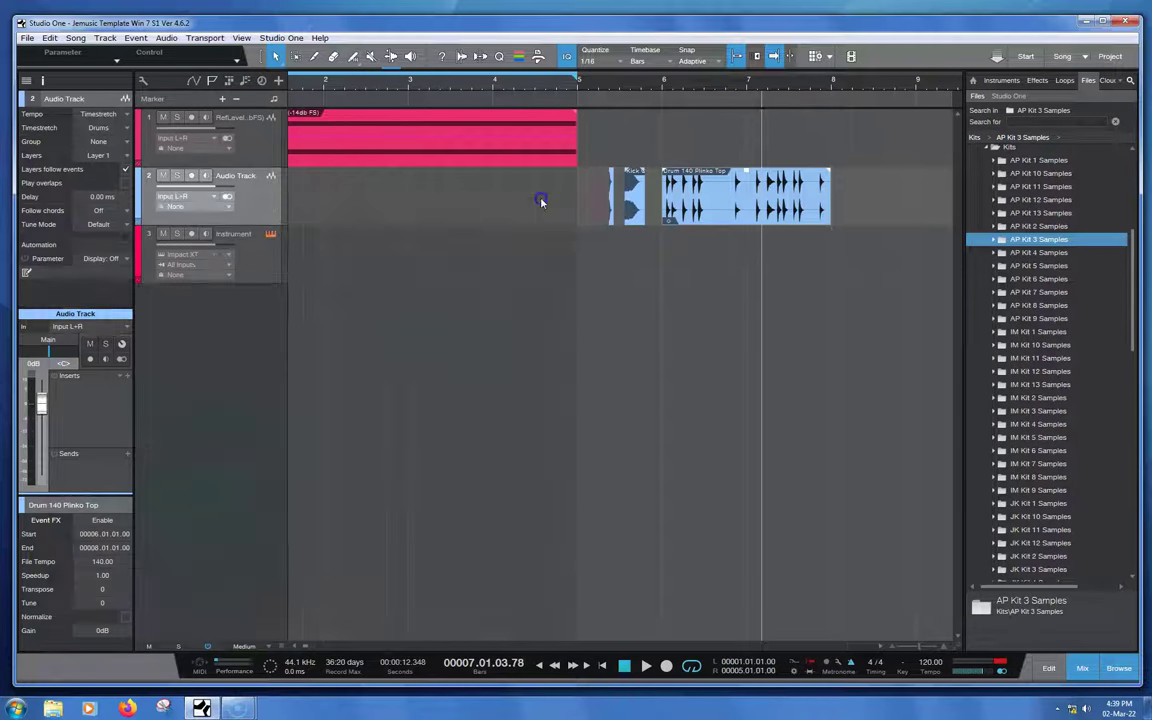
# Collapse the Sound Sets list, expand Desktop in the Files browser, and select track 2's clips.
pyautogui.click(1086, 22)
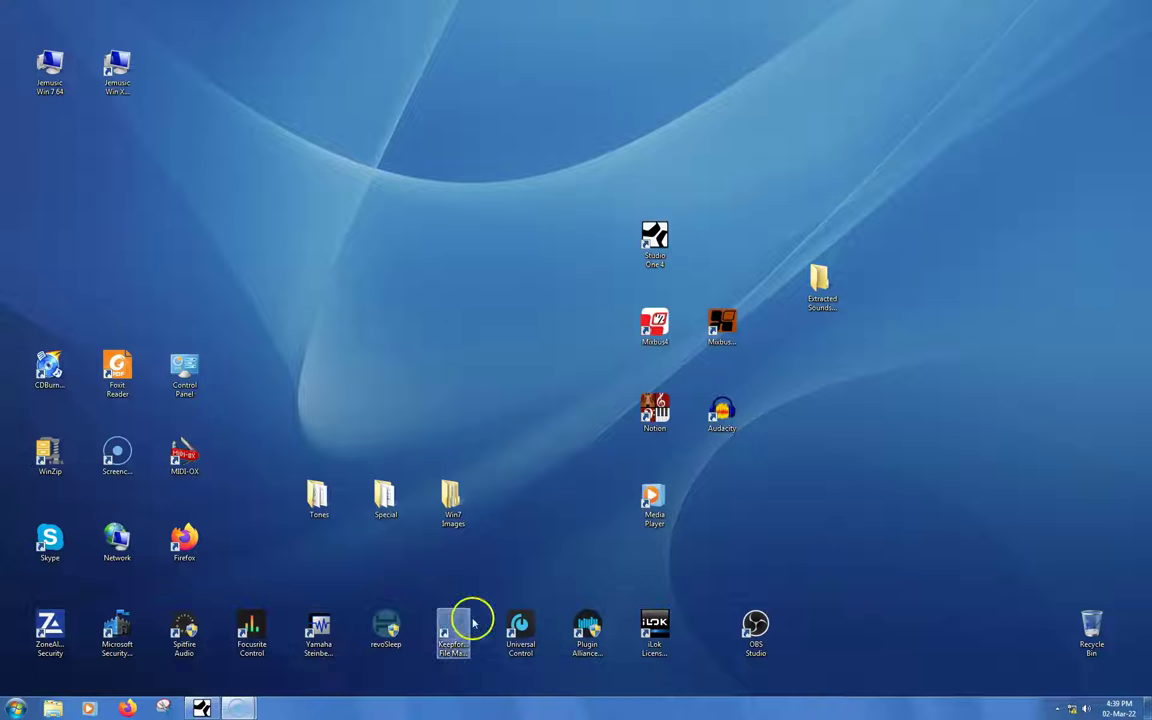
pyautogui.click(201, 708)
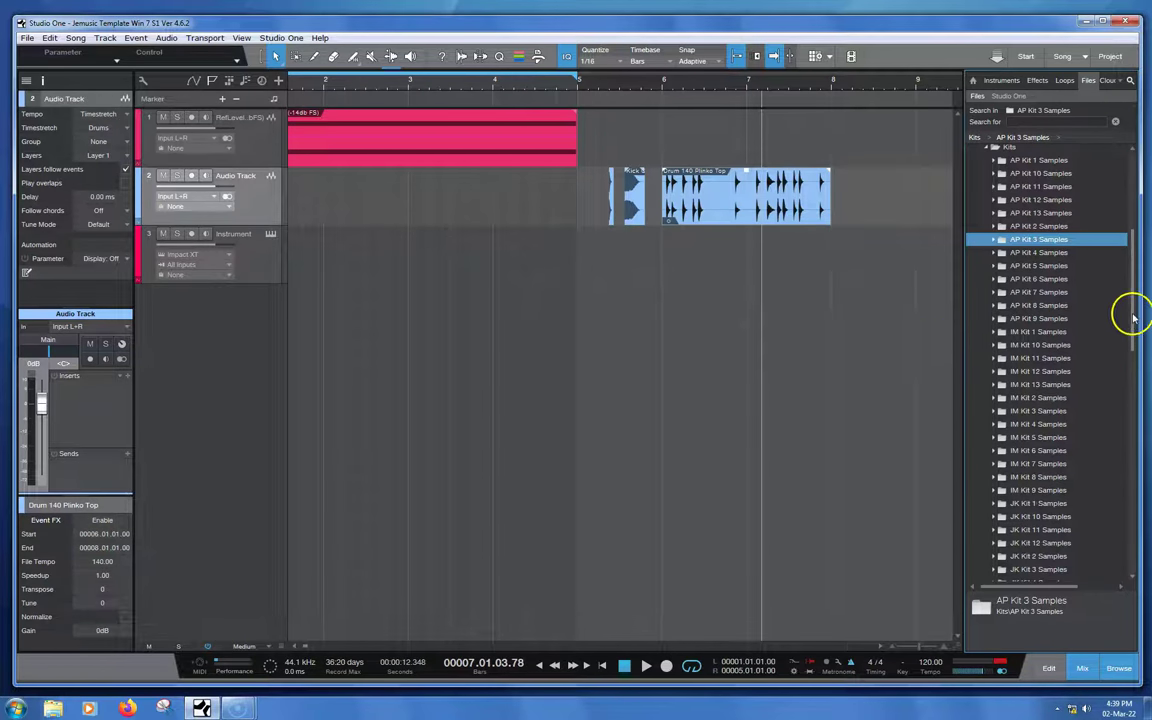
pyautogui.scroll(3, 1133, 318)
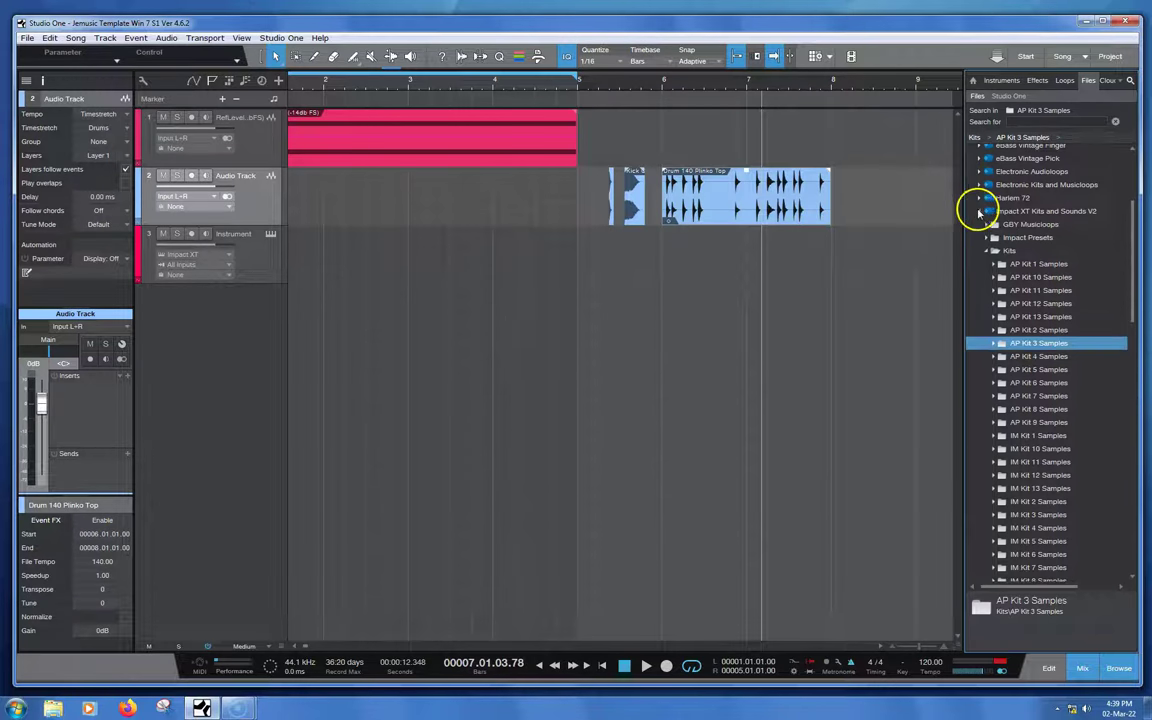
pyautogui.click(981, 212)
pyautogui.scroll(4, 1131, 283)
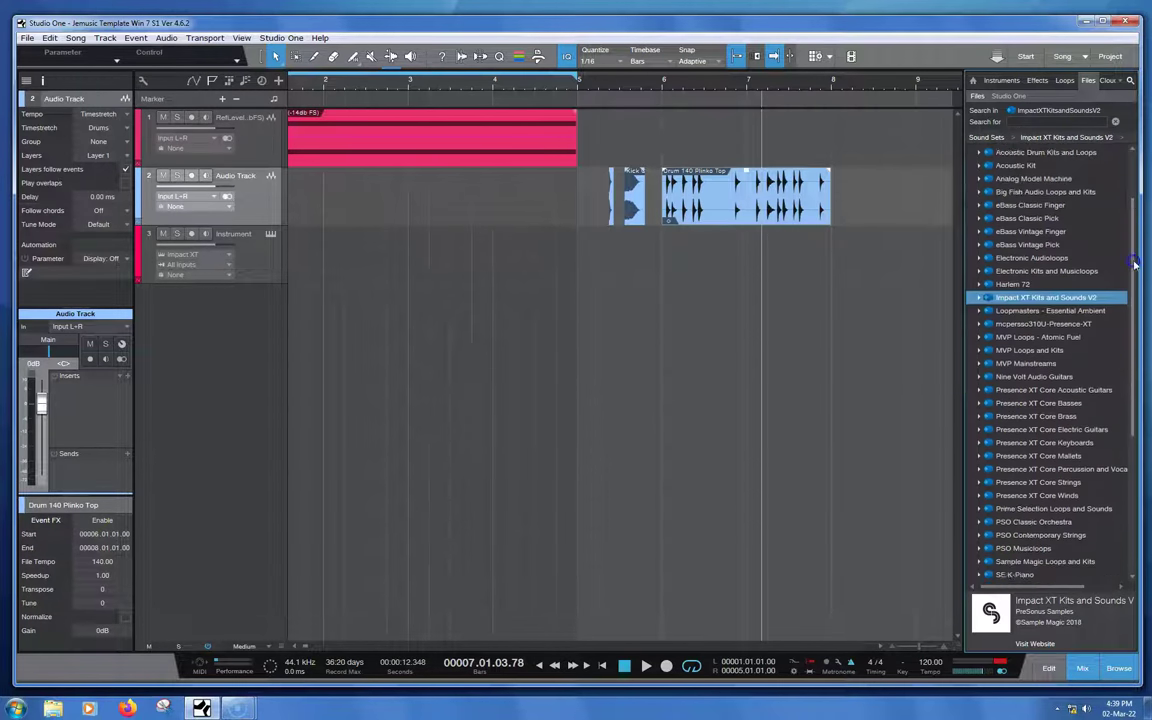
pyautogui.click(973, 191)
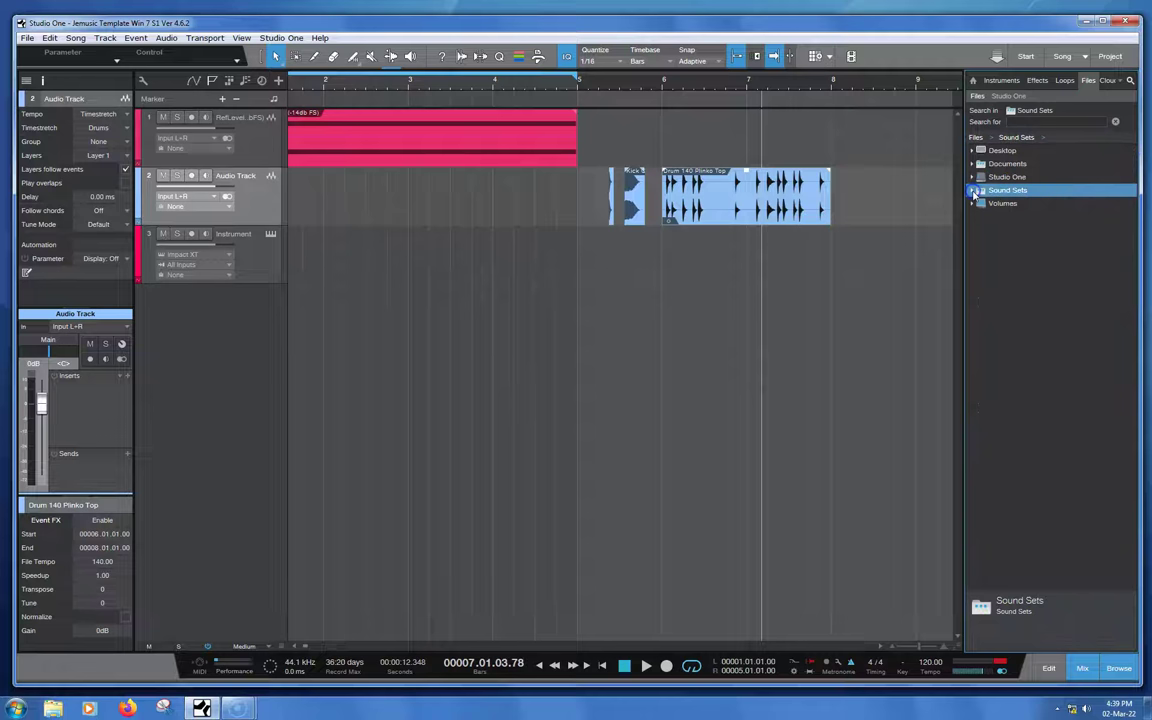
pyautogui.click(973, 151)
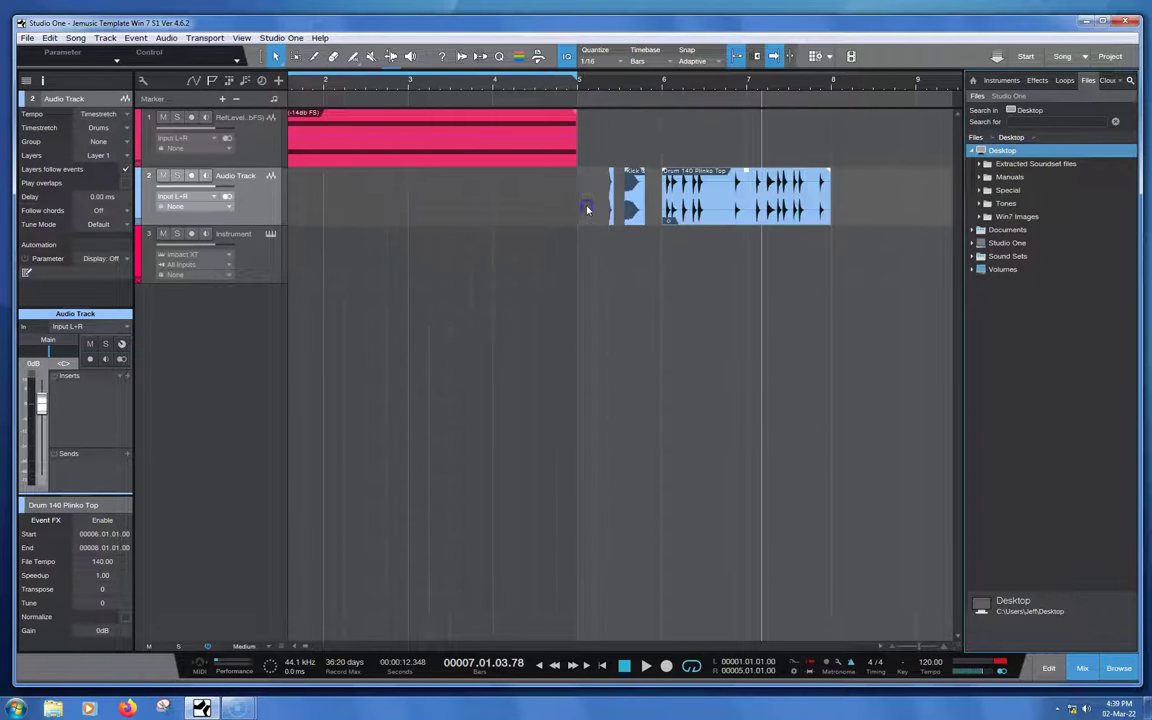
pyautogui.moveTo(591, 200); pyautogui.dragTo(990, 168)
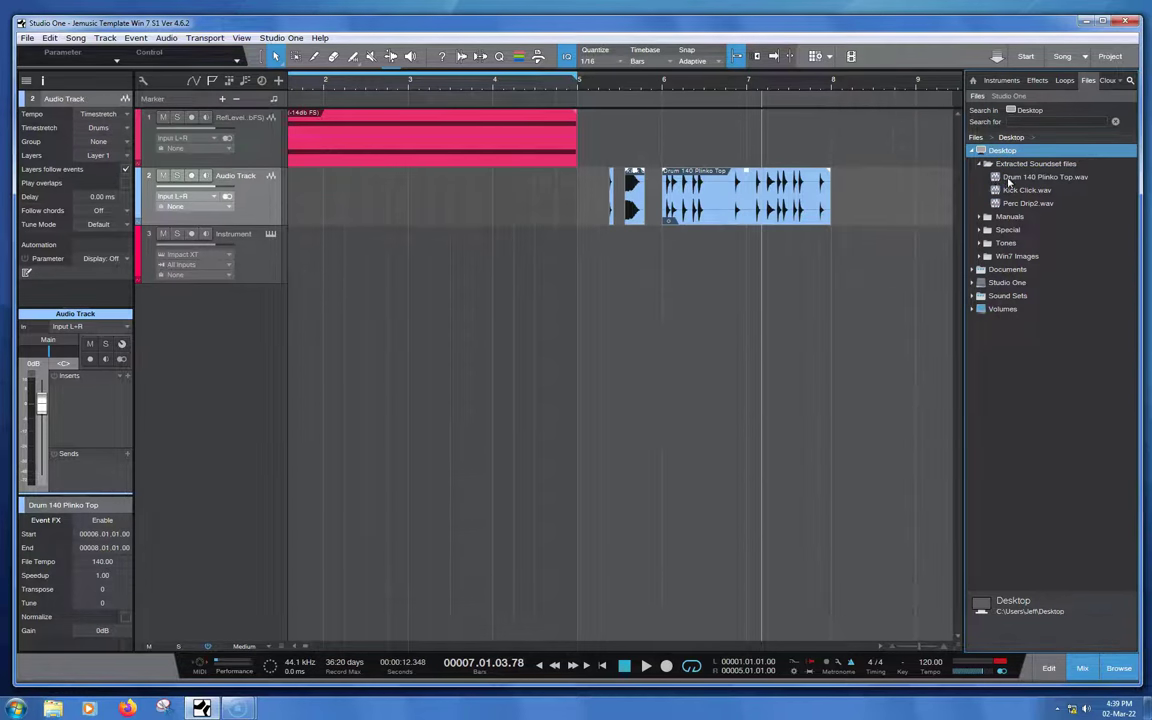
# Minimize Studio One and open the desktop Extracted Soundset files folder in Explorer.
pyautogui.click(1101, 20)
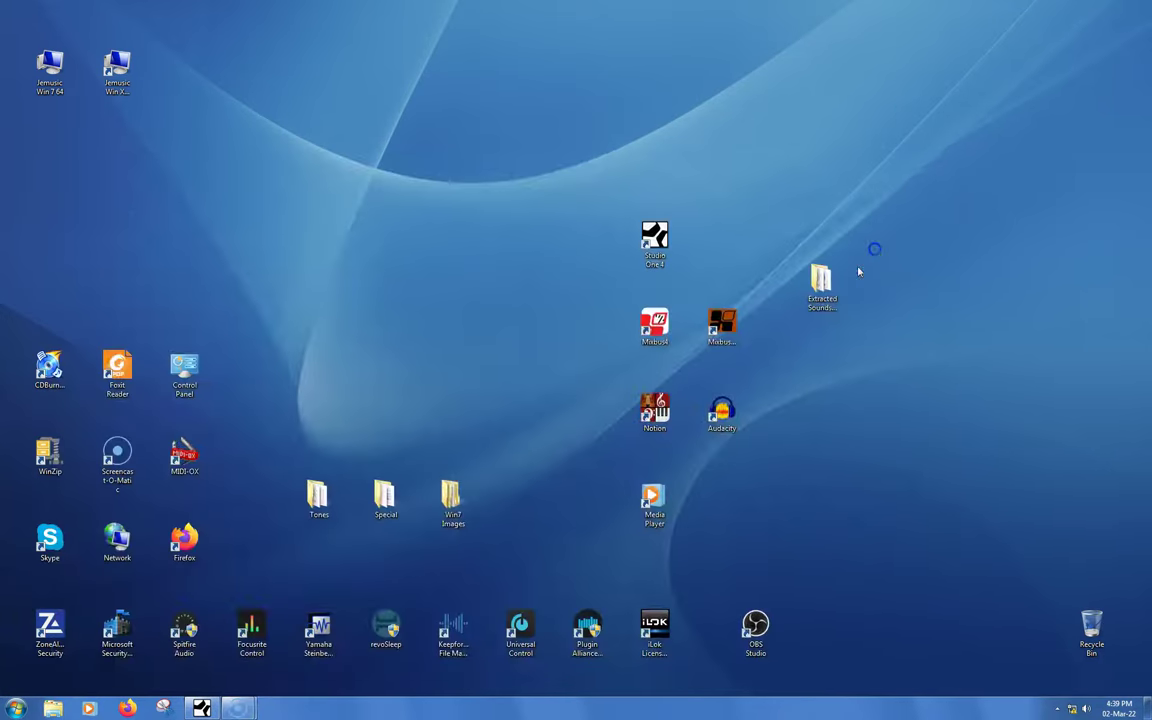
pyautogui.doubleClick(818, 283)
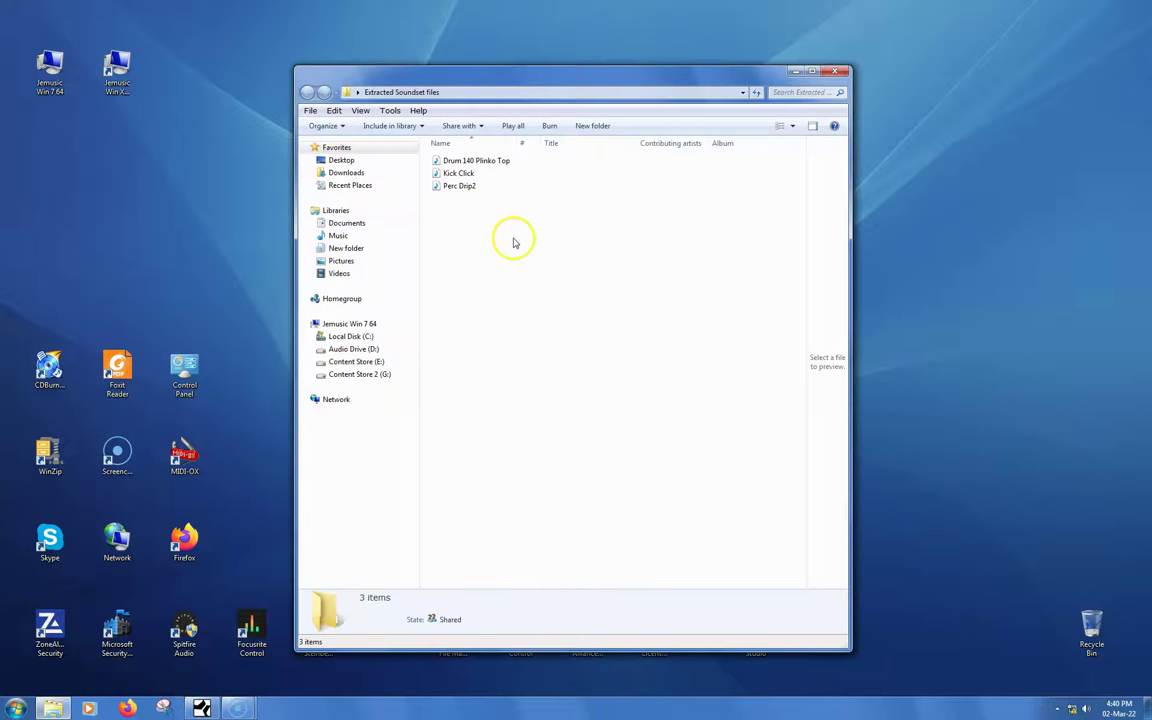